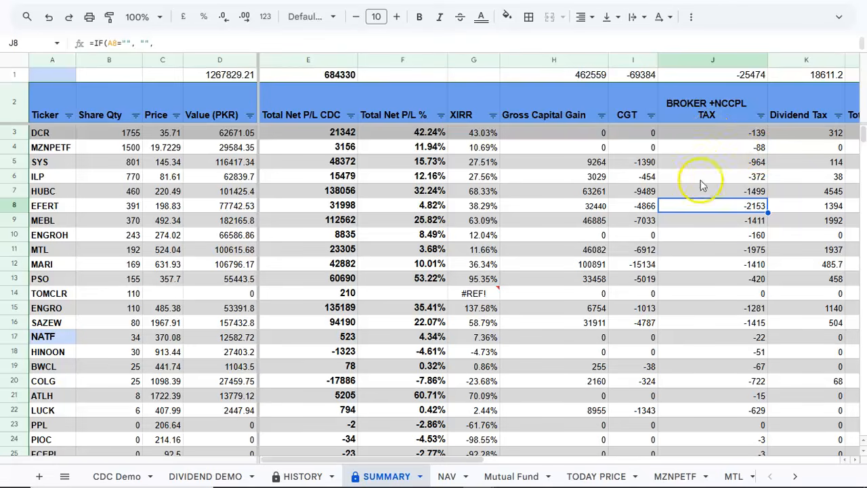
Examine the SUMMARY sheet's tax, capital gain, dividend and purchase columns and the formula behind DCR's Total Net P/L CDC in E3
{"action": "scroll", "coordinate": [702, 207], "scroll_direction": "right", "scroll_amount": 1}
{"action": "scroll", "coordinate": [702, 207], "scroll_direction": "right", "scroll_amount": 6}
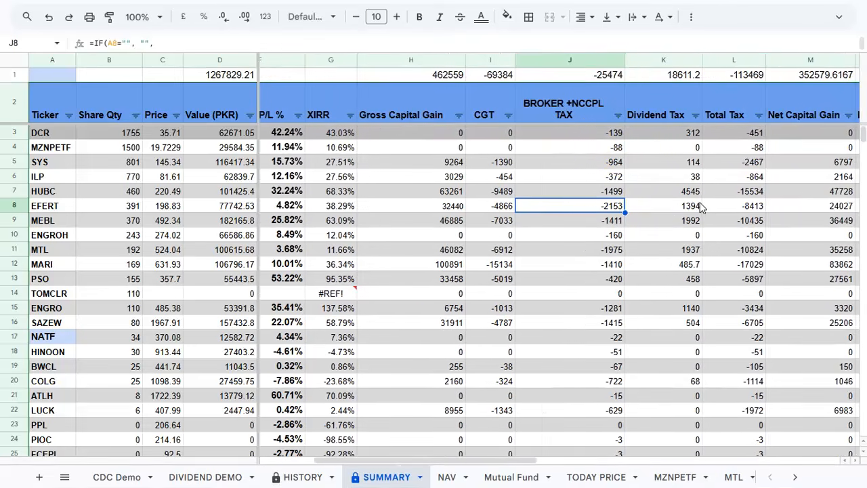
{"action": "scroll", "coordinate": [703, 208], "scroll_direction": "left", "scroll_amount": 6}
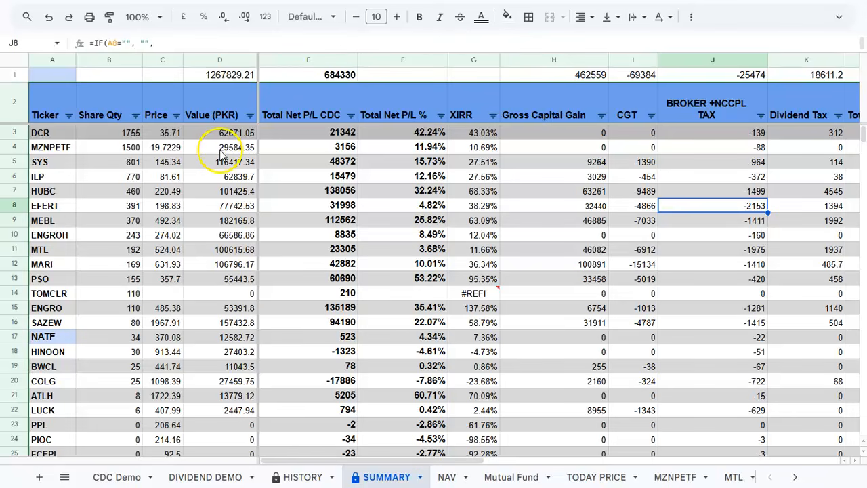
{"action": "left_click", "coordinate": [313, 135]}
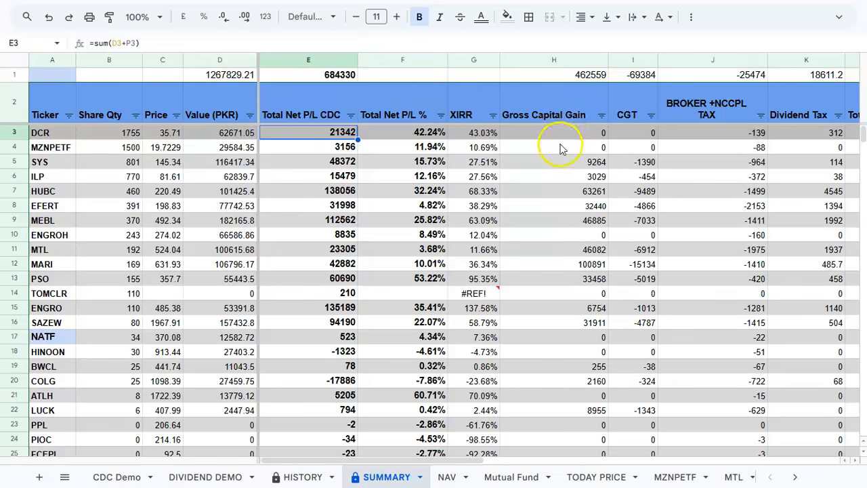
{"action": "scroll", "coordinate": [566, 157], "scroll_direction": "right", "scroll_amount": 1}
{"action": "scroll", "coordinate": [567, 156], "scroll_direction": "right", "scroll_amount": 8}
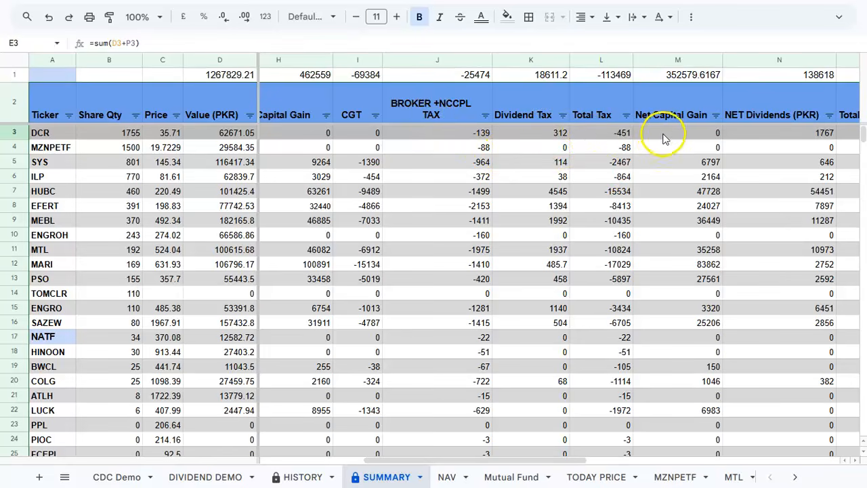
{"action": "scroll", "coordinate": [655, 186], "scroll_direction": "right", "scroll_amount": 3}
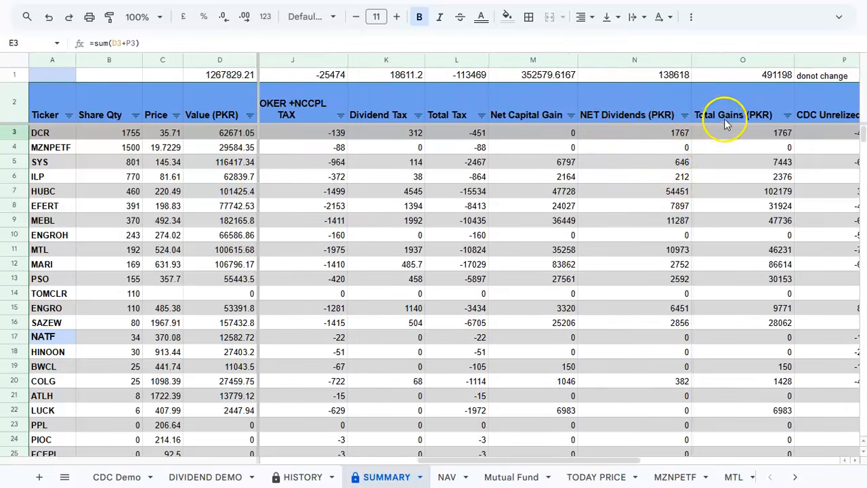
{"action": "scroll", "coordinate": [752, 173], "scroll_direction": "right", "scroll_amount": 3}
{"action": "scroll", "coordinate": [759, 175], "scroll_direction": "right", "scroll_amount": 1}
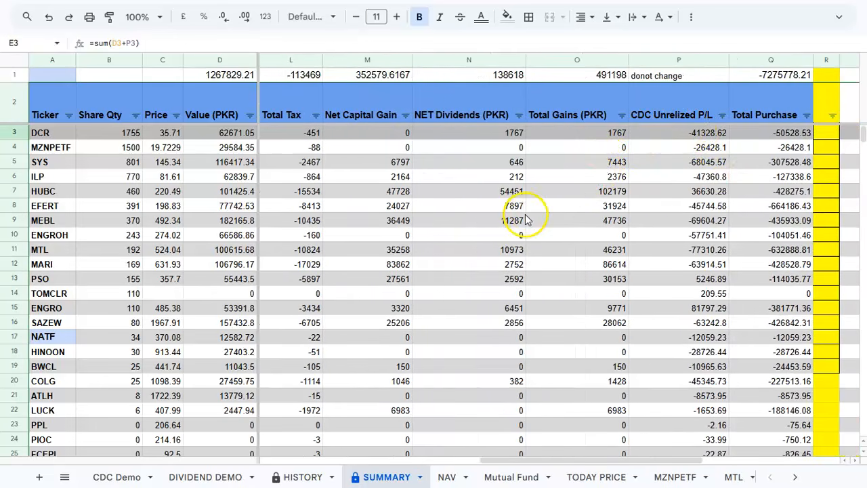
{"action": "scroll", "coordinate": [527, 217], "scroll_direction": "left", "scroll_amount": 5}
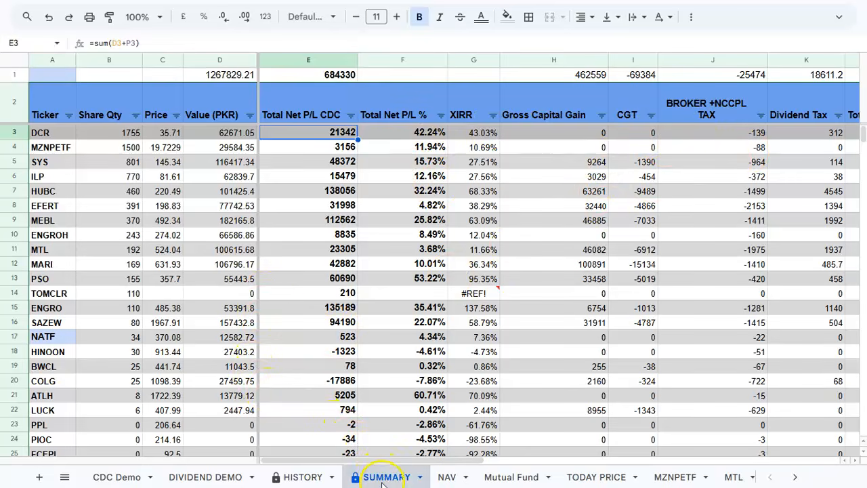
Open the CDC Demo sheet and review its trade records across the columns from Trade Date to Net Amount
{"action": "left_click", "coordinate": [294, 473]}
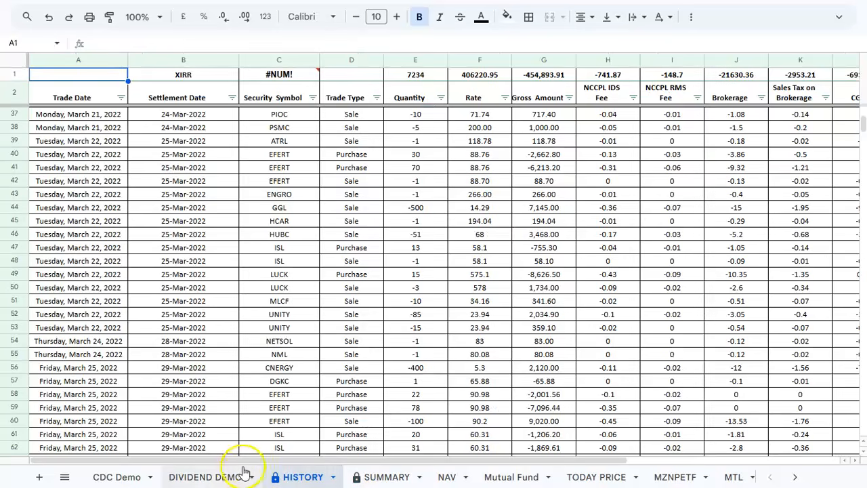
{"action": "left_click", "coordinate": [194, 478]}
{"action": "left_click", "coordinate": [114, 476]}
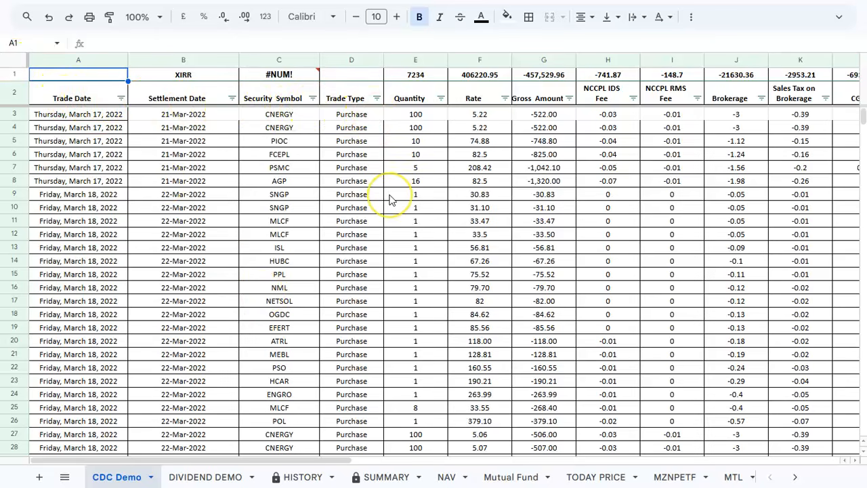
{"action": "scroll", "coordinate": [390, 198], "scroll_direction": "right", "scroll_amount": 5}
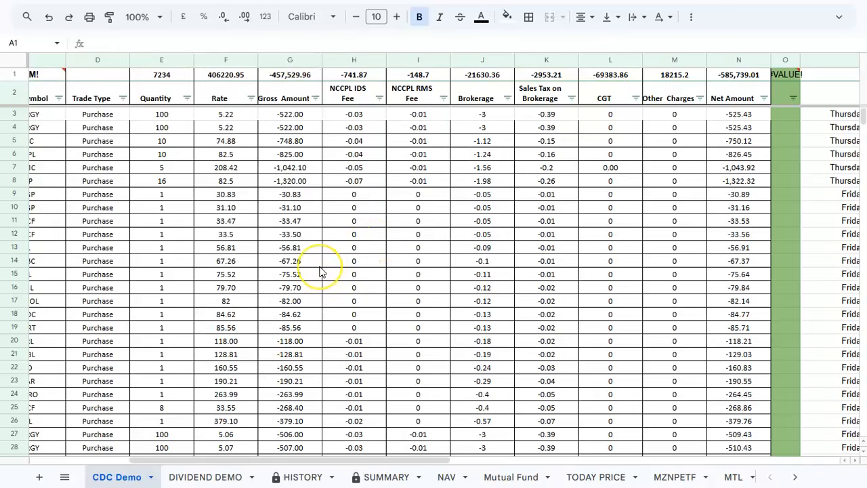
{"action": "scroll", "coordinate": [321, 272], "scroll_direction": "left", "scroll_amount": 5}
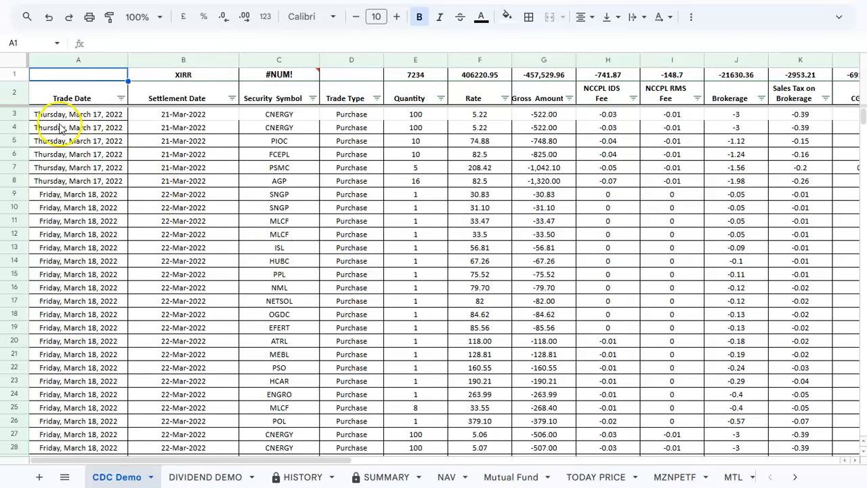
{"action": "scroll", "coordinate": [551, 310], "scroll_direction": "down", "scroll_amount": 20}
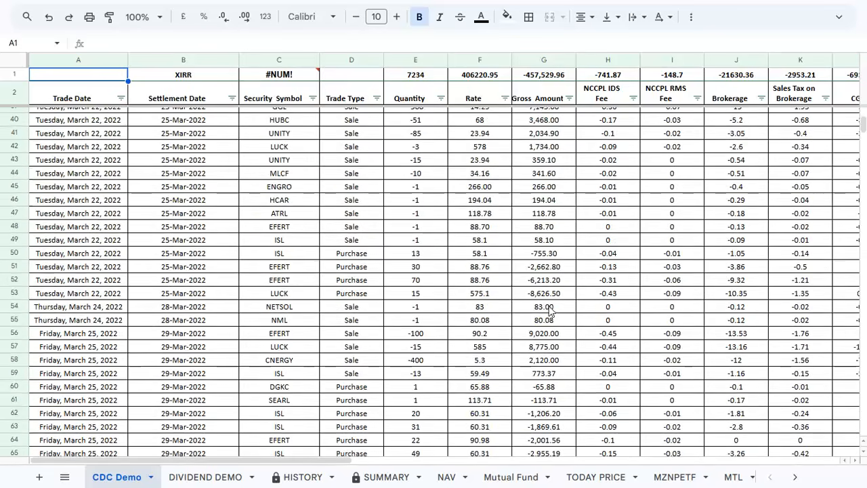
{"action": "scroll", "coordinate": [551, 310], "scroll_direction": "down", "scroll_amount": 11}
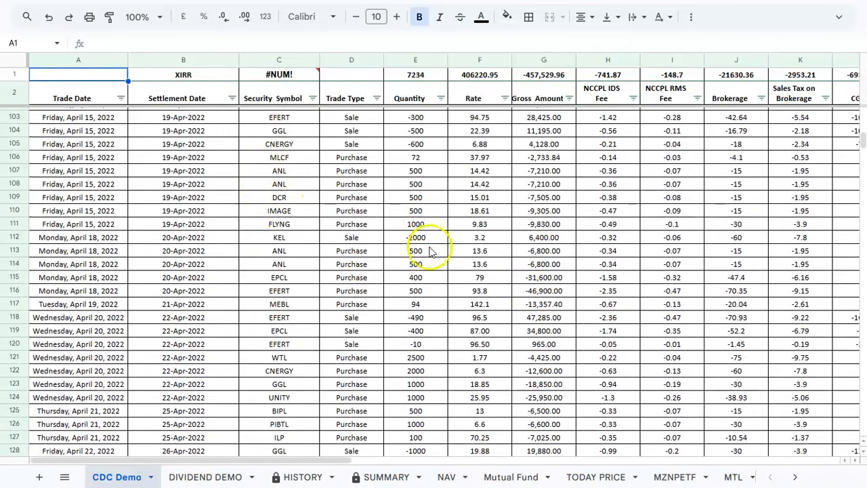
{"action": "scroll", "coordinate": [433, 311], "scroll_direction": "up", "scroll_amount": 20}
Examine the second transaction table beyond the green column O on the CDC Demo sheet, then return to the Trade Date column
{"action": "scroll", "coordinate": [434, 311], "scroll_direction": "right", "scroll_amount": 8}
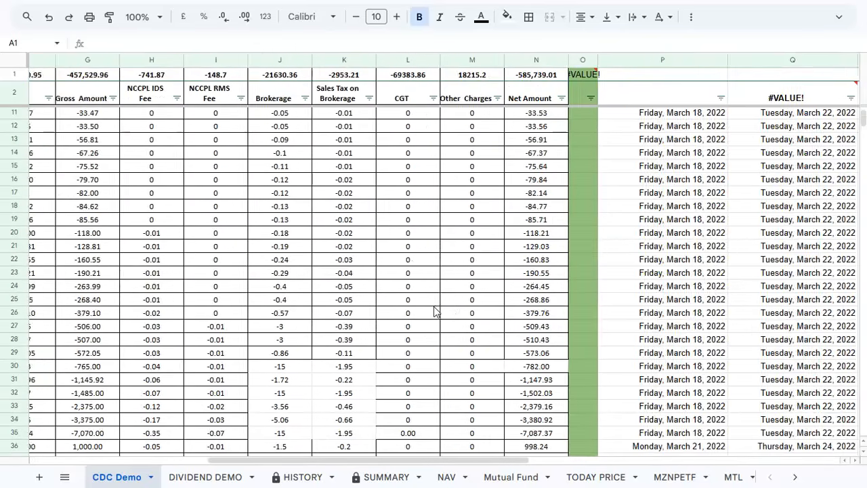
{"action": "scroll", "coordinate": [436, 311], "scroll_direction": "right", "scroll_amount": 6}
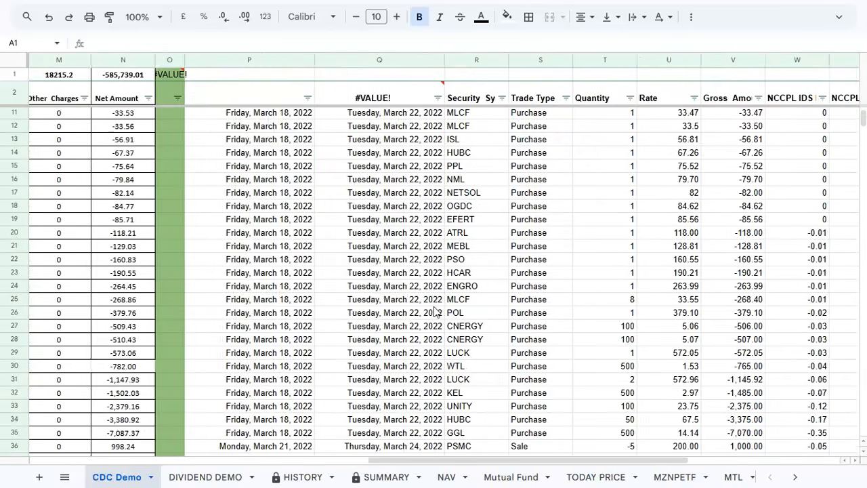
{"action": "scroll", "coordinate": [433, 312], "scroll_direction": "right", "scroll_amount": 2}
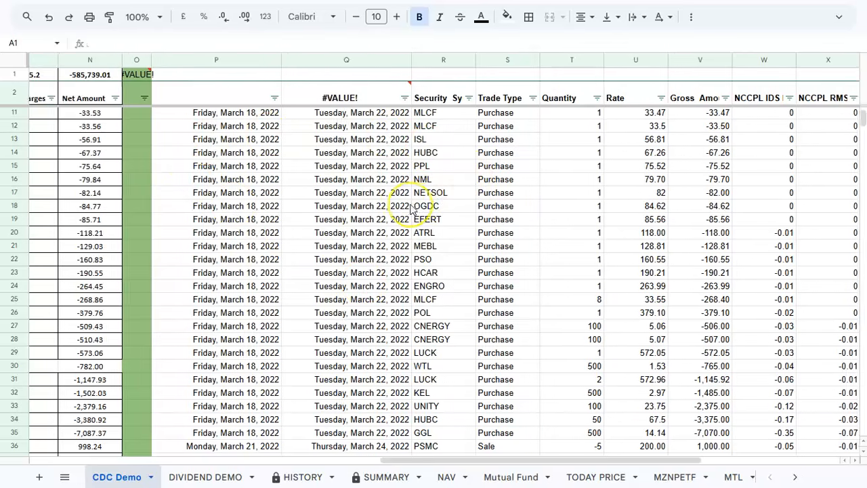
{"action": "scroll", "coordinate": [411, 208], "scroll_direction": "right", "scroll_amount": 3}
{"action": "scroll", "coordinate": [410, 209], "scroll_direction": "right", "scroll_amount": 3}
{"action": "scroll", "coordinate": [411, 208], "scroll_direction": "left", "scroll_amount": 10}
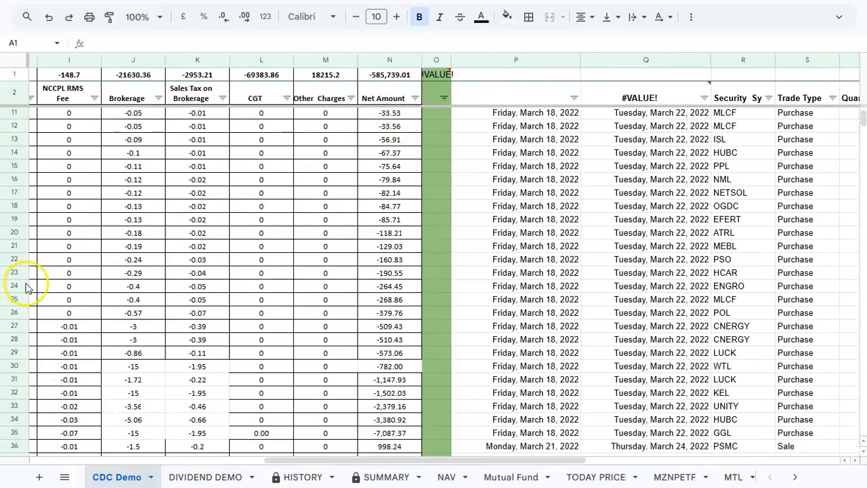
{"action": "scroll", "coordinate": [25, 287], "scroll_direction": "left", "scroll_amount": 8}
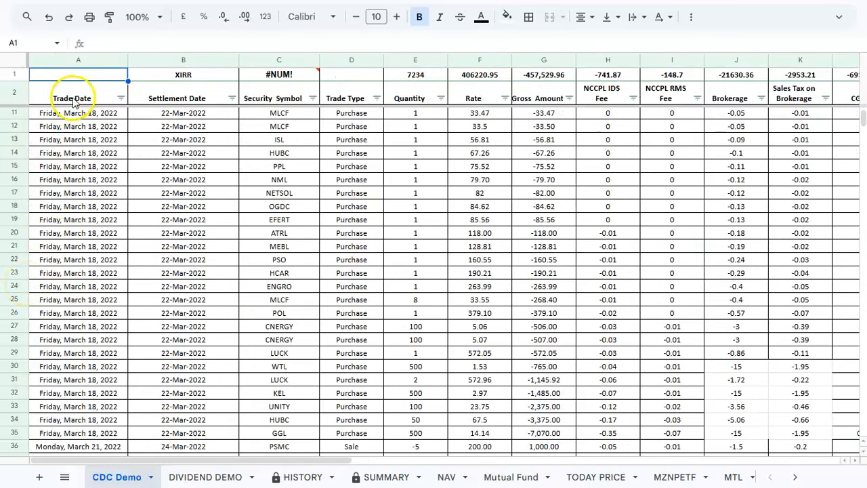
{"action": "right_click", "coordinate": [47, 118]}
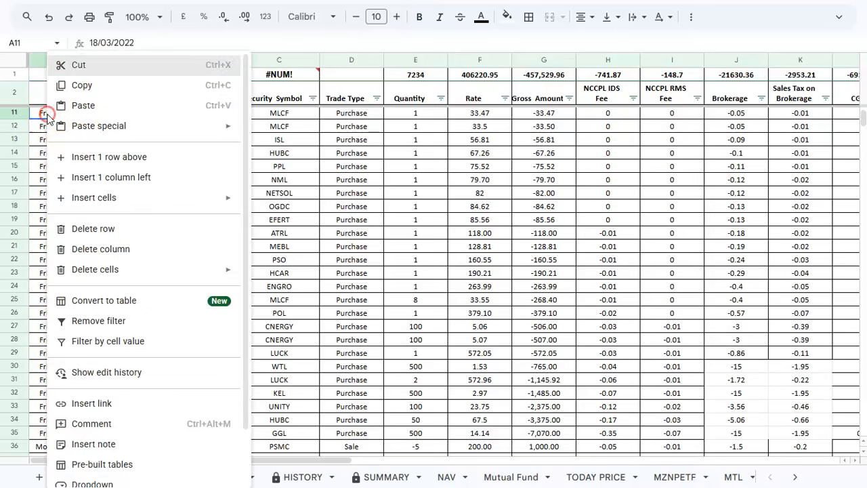
{"action": "left_click", "coordinate": [473, 276]}
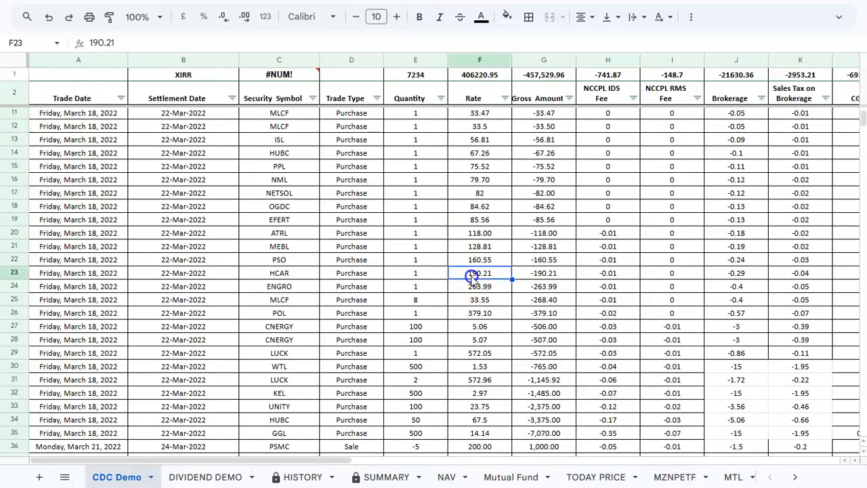
Compare the transaction tables on both sides of green column O further down the CDC Demo sheet, including the dividend rows
{"action": "scroll", "coordinate": [473, 280], "scroll_direction": "right", "scroll_amount": 4}
{"action": "scroll", "coordinate": [472, 280], "scroll_direction": "right", "scroll_amount": 10}
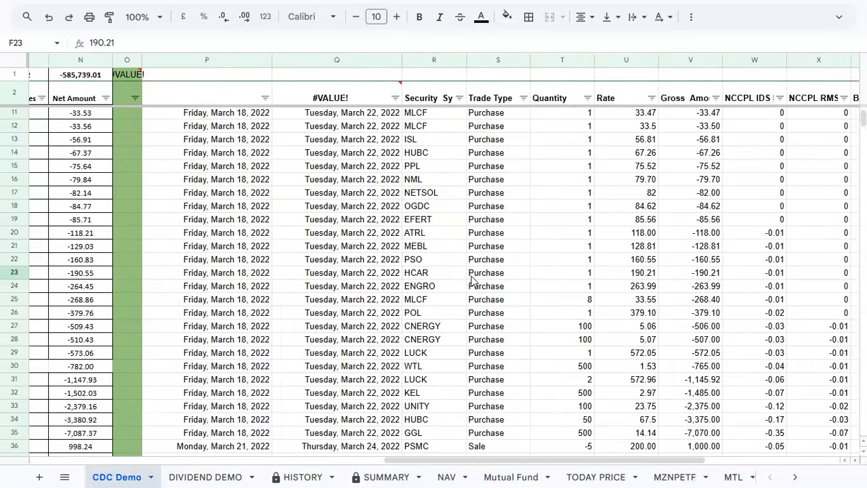
{"action": "scroll", "coordinate": [472, 281], "scroll_direction": "right", "scroll_amount": 1}
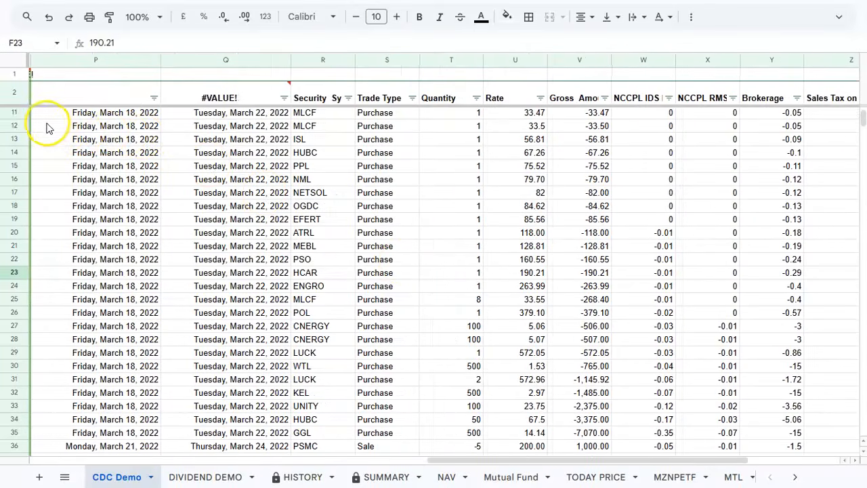
{"action": "scroll", "coordinate": [639, 314], "scroll_direction": "right", "scroll_amount": 5}
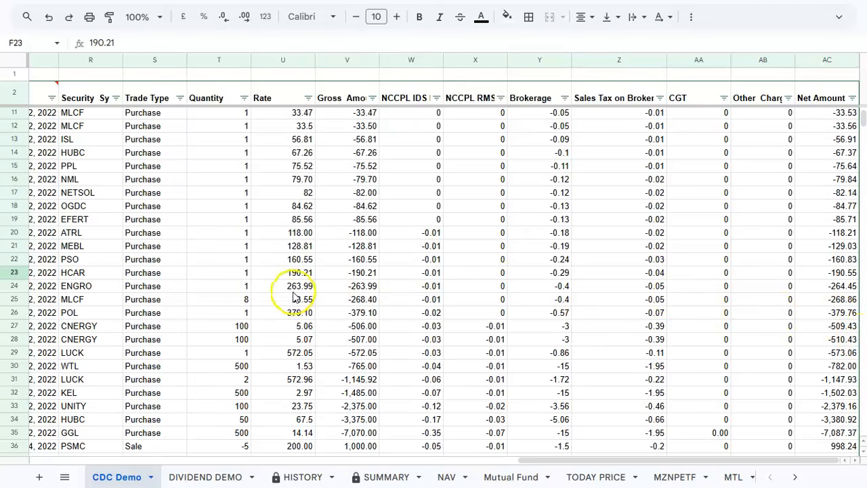
{"action": "scroll", "coordinate": [295, 297], "scroll_direction": "down", "scroll_amount": 5}
{"action": "scroll", "coordinate": [295, 296], "scroll_direction": "down", "scroll_amount": 18}
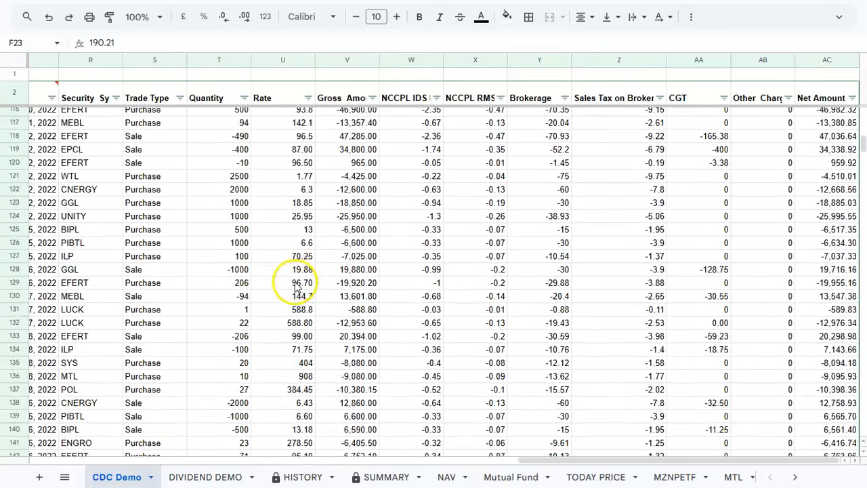
{"action": "scroll", "coordinate": [296, 283], "scroll_direction": "down", "scroll_amount": 8}
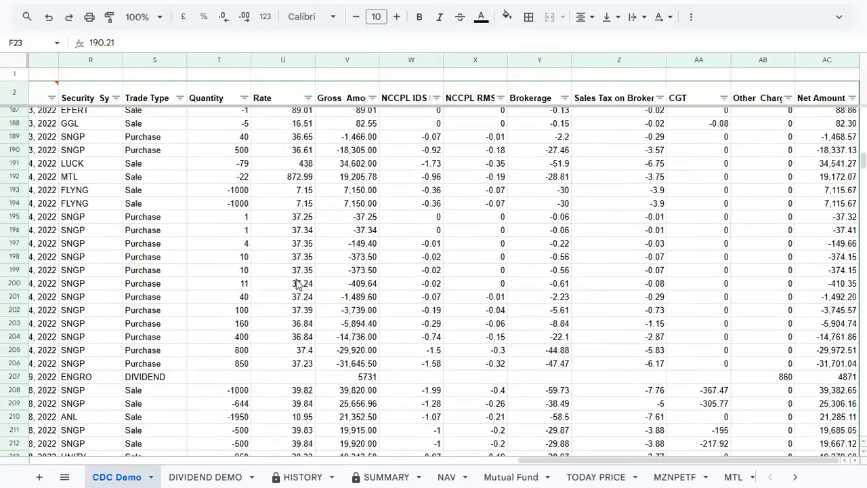
{"action": "scroll", "coordinate": [296, 283], "scroll_direction": "left", "scroll_amount": 10}
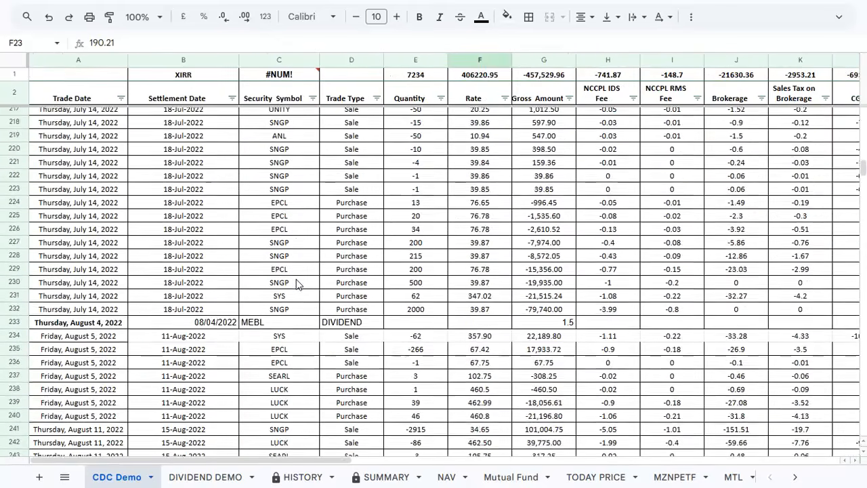
{"action": "scroll", "coordinate": [297, 283], "scroll_direction": "right", "scroll_amount": 10}
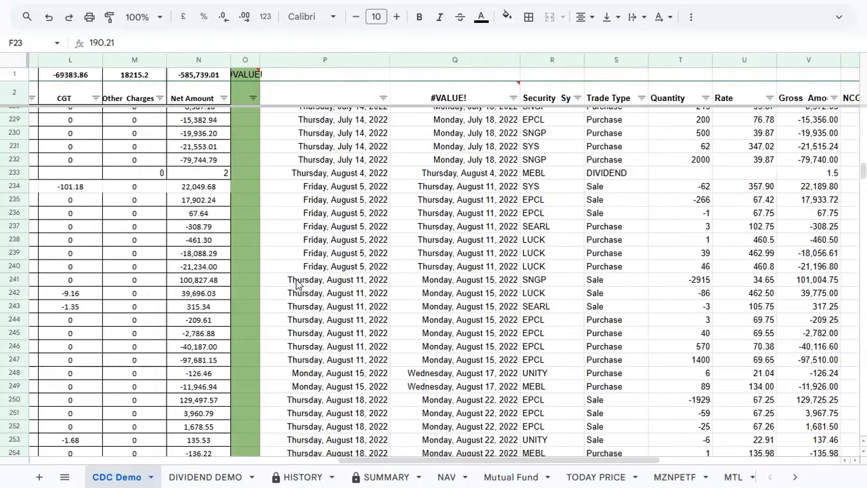
{"action": "scroll", "coordinate": [296, 283], "scroll_direction": "right", "scroll_amount": 4}
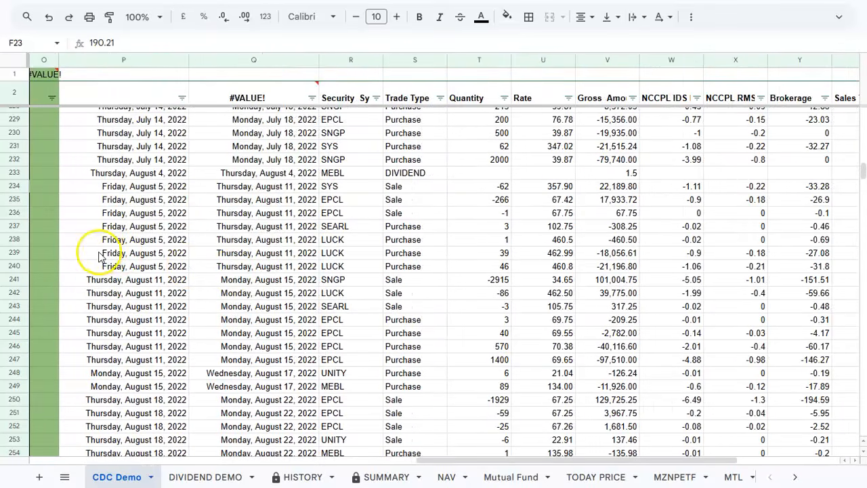
Open the HISTORY sheet and review its trade records from the first row, including the fee and CGT columns
{"action": "left_click", "coordinate": [301, 478]}
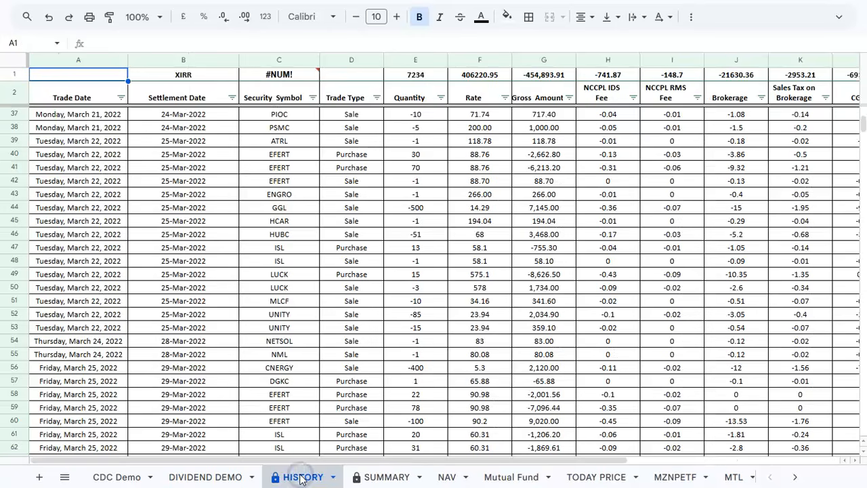
{"action": "right_click", "coordinate": [41, 276]}
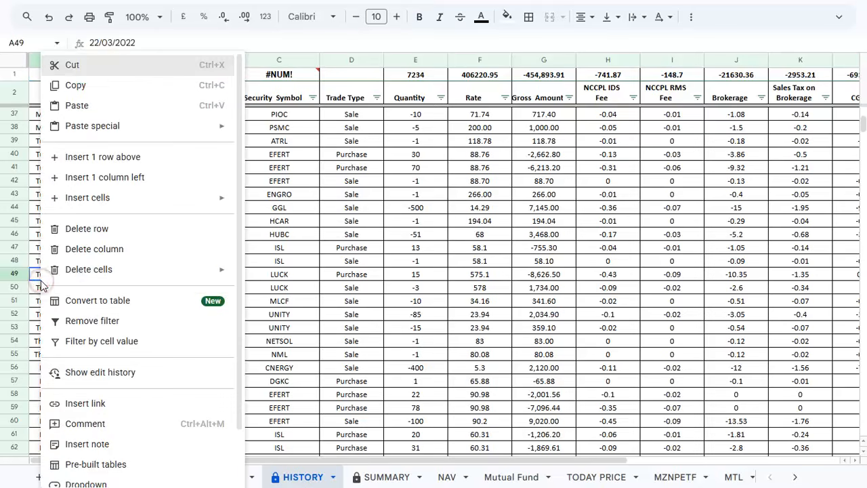
{"action": "left_click", "coordinate": [414, 287]}
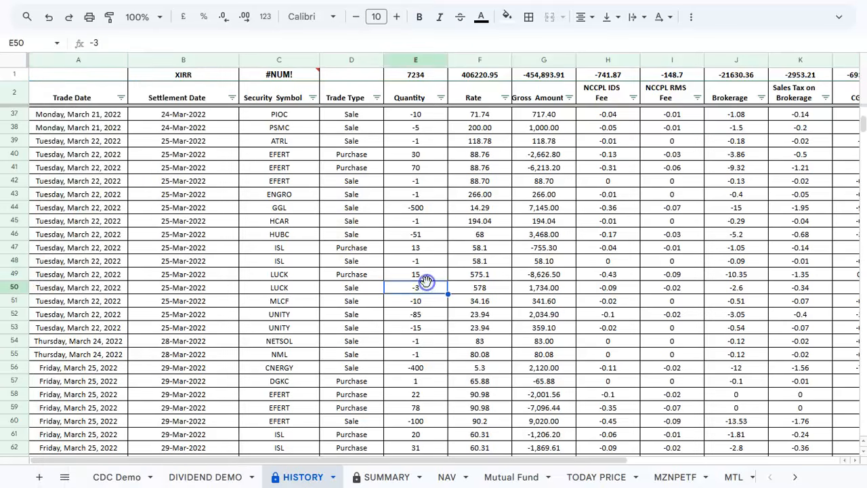
{"action": "scroll", "coordinate": [160, 268], "scroll_direction": "down", "scroll_amount": 5}
{"action": "scroll", "coordinate": [160, 268], "scroll_direction": "up", "scroll_amount": 15}
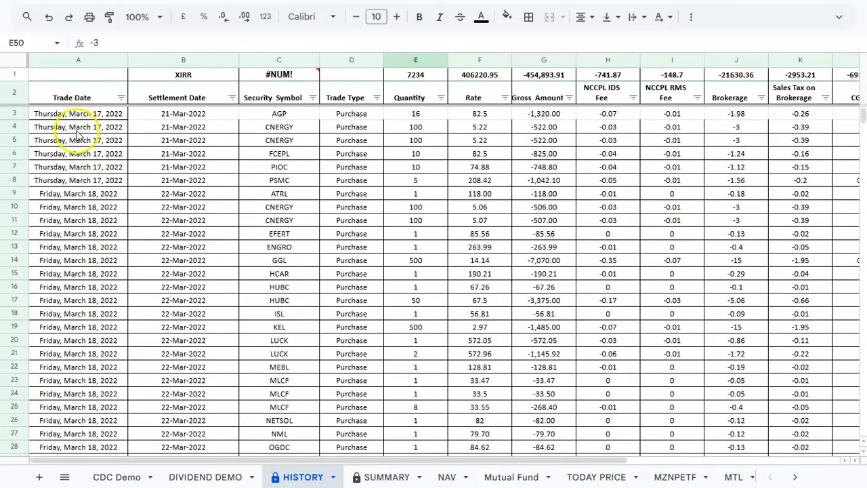
{"action": "right_click", "coordinate": [47, 117]}
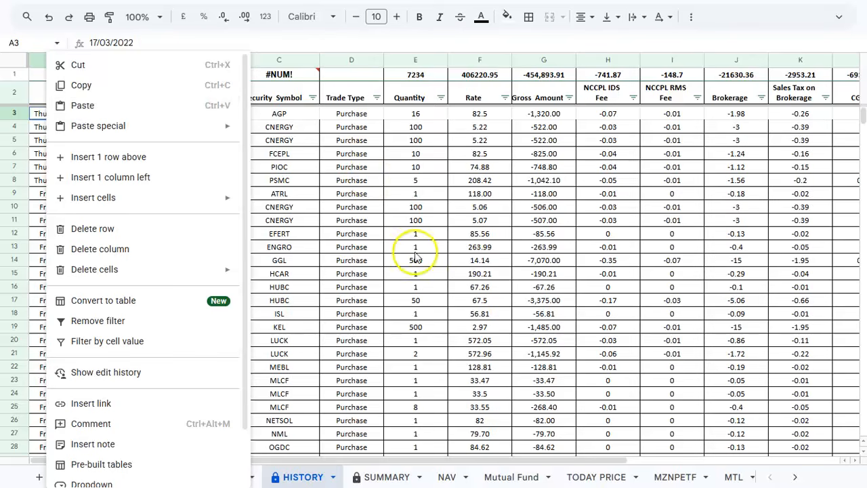
{"action": "left_click", "coordinate": [416, 286]}
{"action": "scroll", "coordinate": [442, 359], "scroll_direction": "right", "scroll_amount": 5}
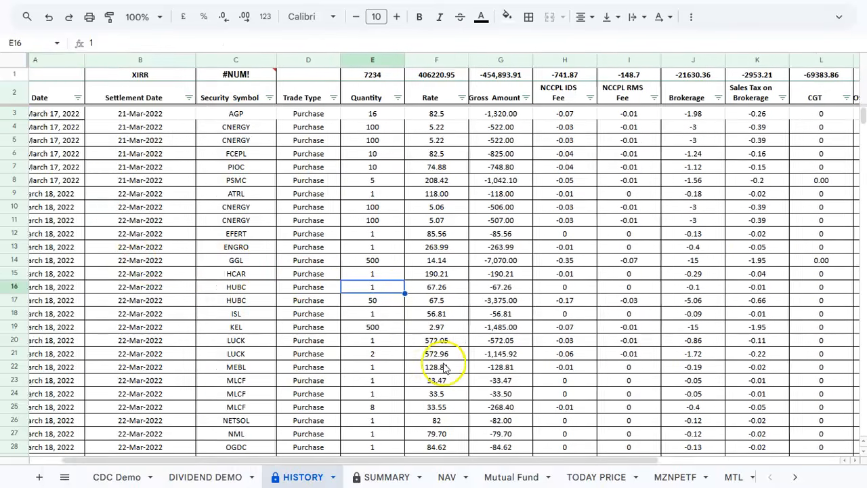
{"action": "scroll", "coordinate": [444, 366], "scroll_direction": "left", "scroll_amount": 5}
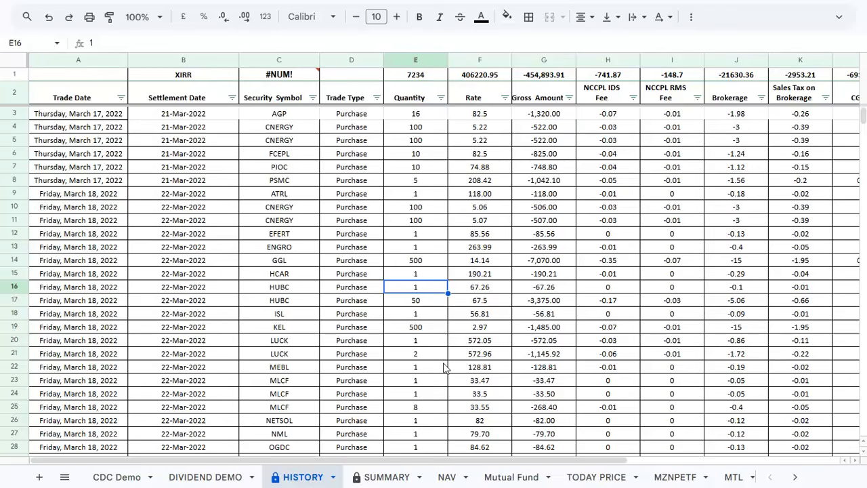
Compare the CDC Demo tables on both sides of green column O with the column layout of the HISTORY sheet
{"action": "left_click", "coordinate": [115, 477]}
{"action": "scroll", "coordinate": [167, 311], "scroll_direction": "left", "scroll_amount": 10}
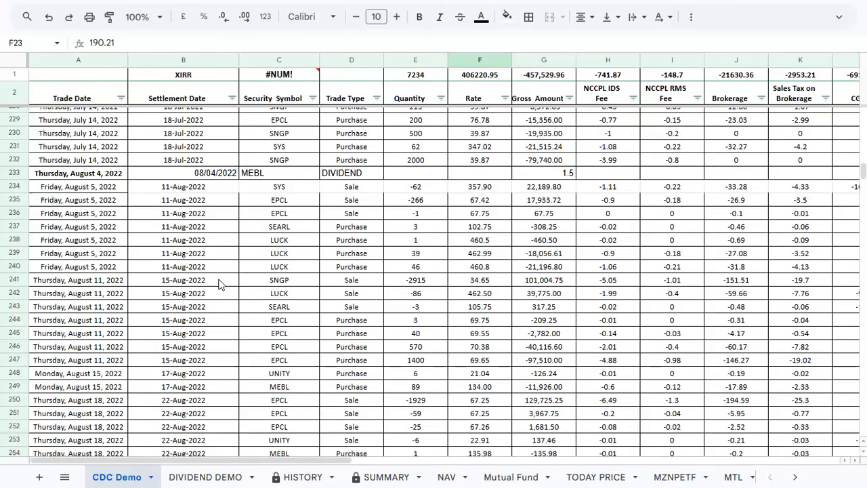
{"action": "scroll", "coordinate": [298, 318], "scroll_direction": "right", "scroll_amount": 8}
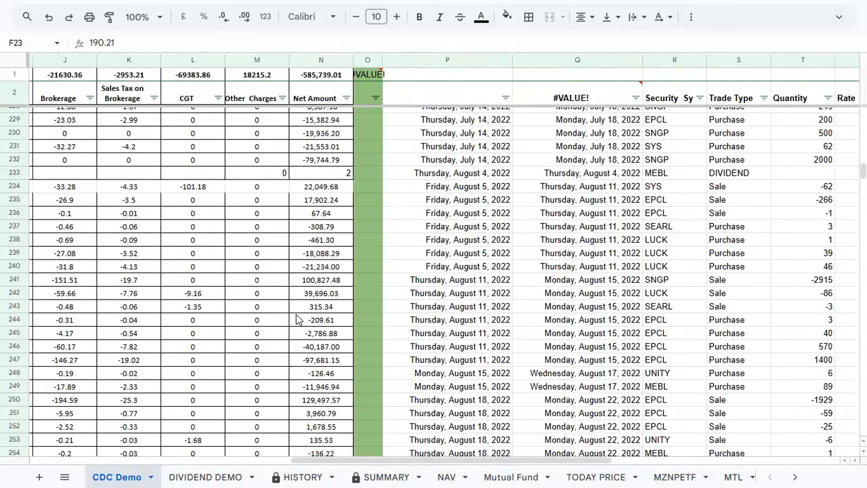
{"action": "scroll", "coordinate": [298, 319], "scroll_direction": "right", "scroll_amount": 3}
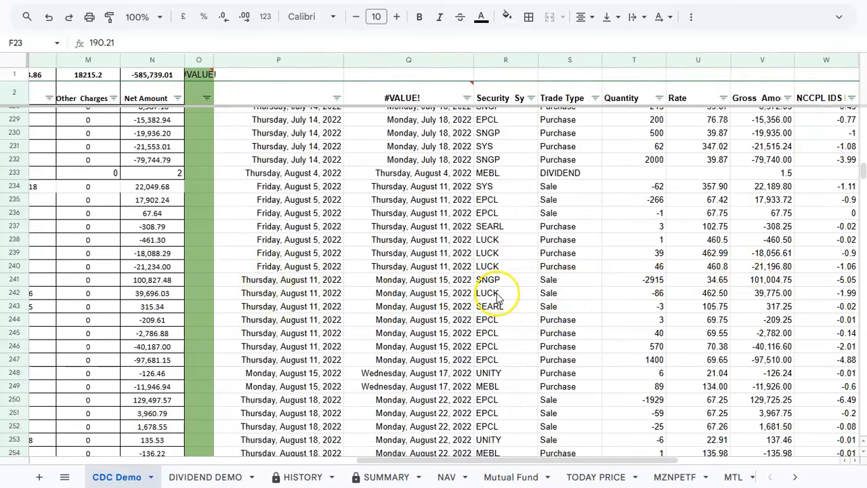
{"action": "scroll", "coordinate": [497, 298], "scroll_direction": "right", "scroll_amount": 3}
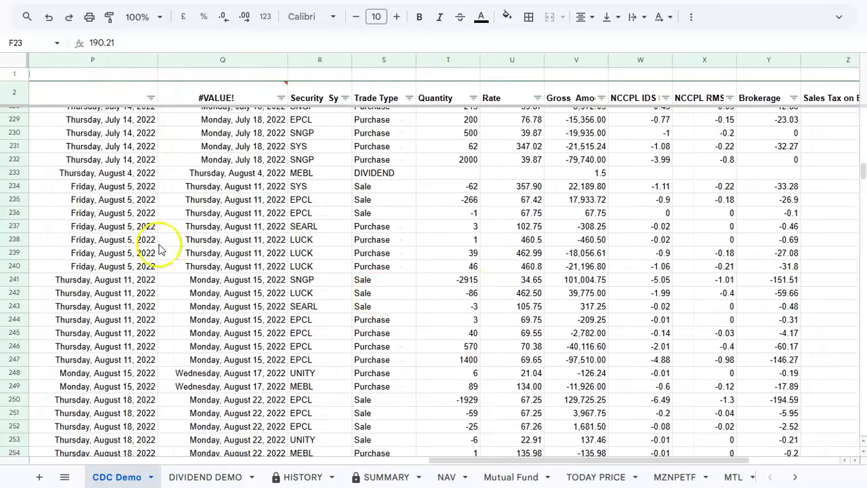
{"action": "left_click", "coordinate": [299, 474]}
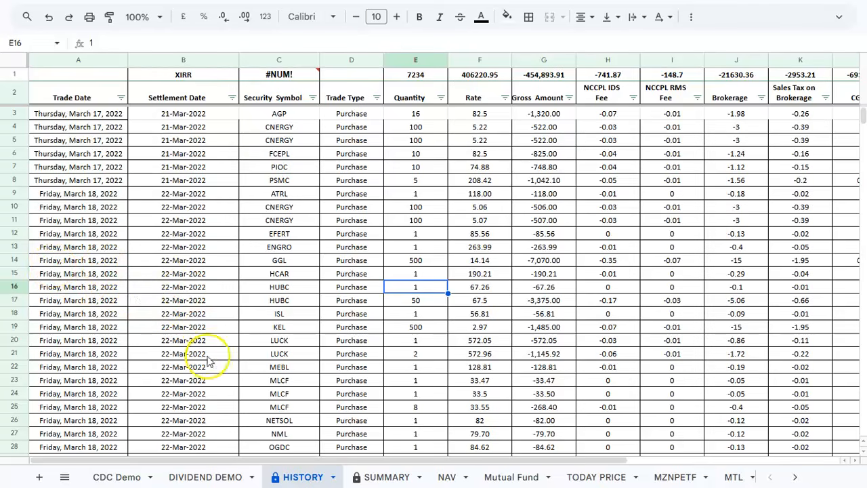
{"action": "left_click", "coordinate": [118, 477]}
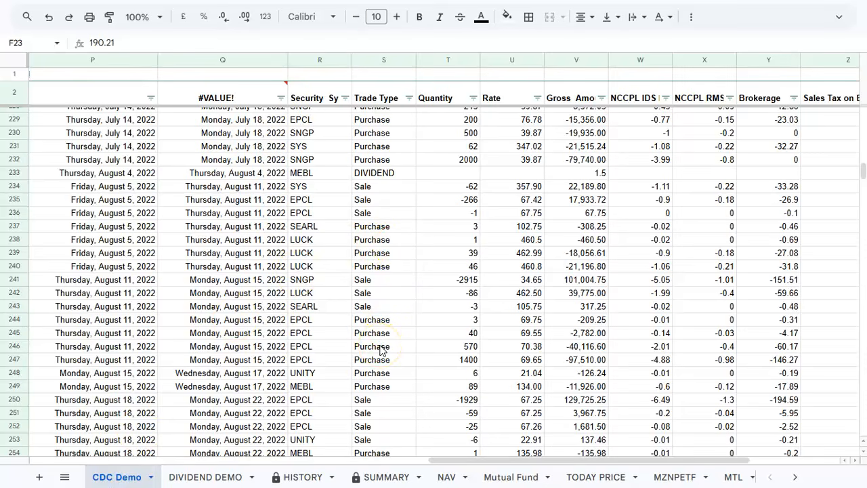
Open the DIVIDEND DEMO sheet and review its columns from Payment Date across both tables to yellow column AD
{"action": "left_click", "coordinate": [206, 477]}
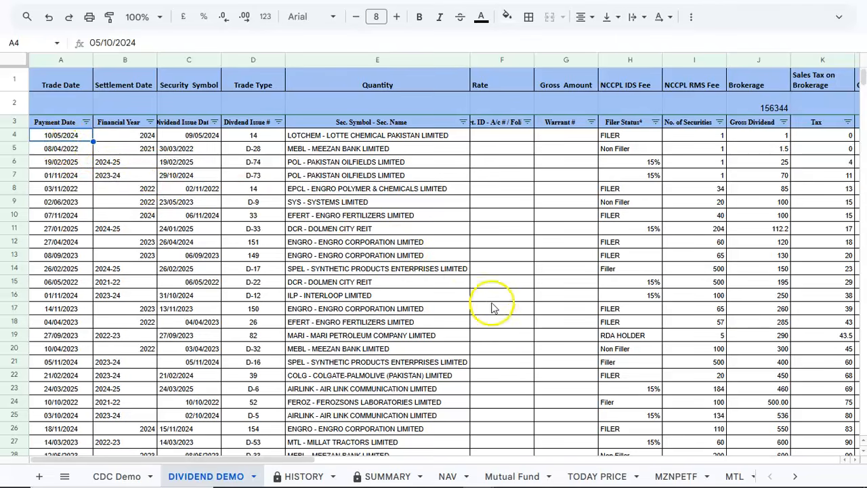
{"action": "left_click", "coordinate": [505, 321]}
{"action": "scroll", "coordinate": [505, 321], "scroll_direction": "right", "scroll_amount": 8}
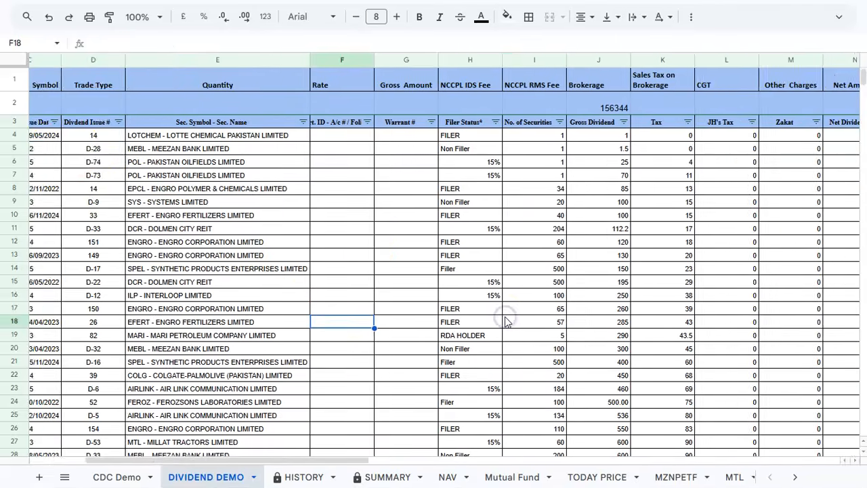
{"action": "scroll", "coordinate": [505, 321], "scroll_direction": "right", "scroll_amount": 3}
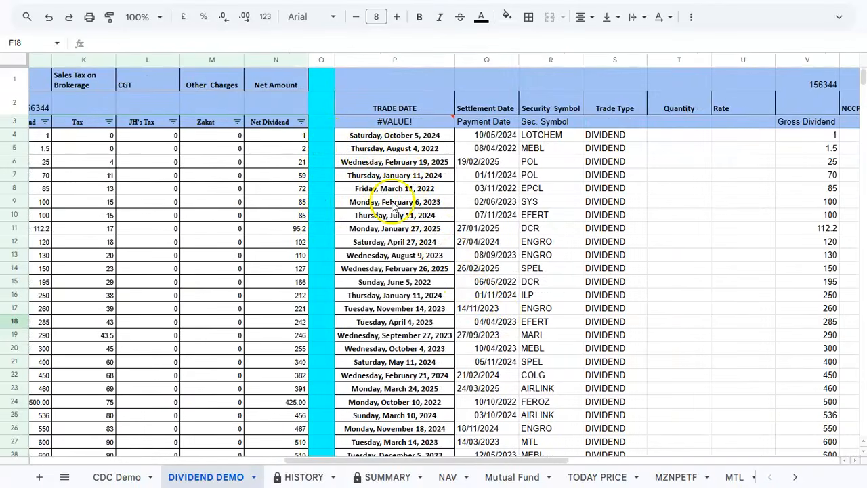
{"action": "scroll", "coordinate": [391, 206], "scroll_direction": "right", "scroll_amount": 4}
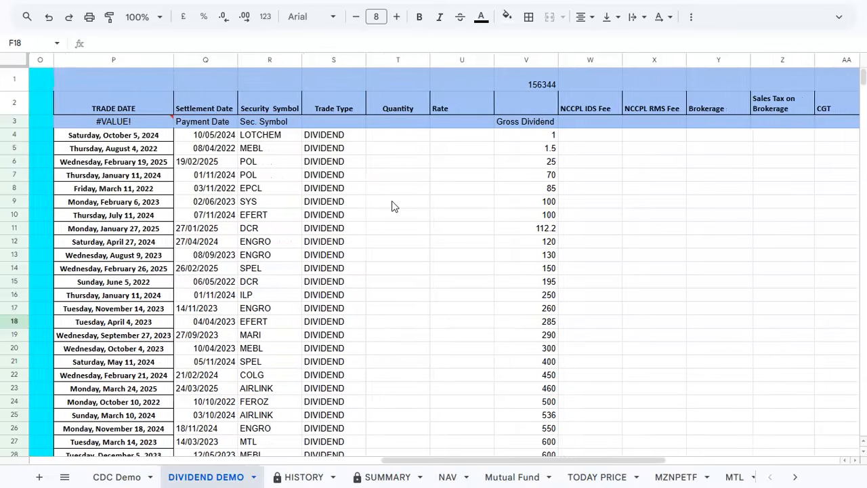
{"action": "scroll", "coordinate": [391, 206], "scroll_direction": "right", "scroll_amount": 1}
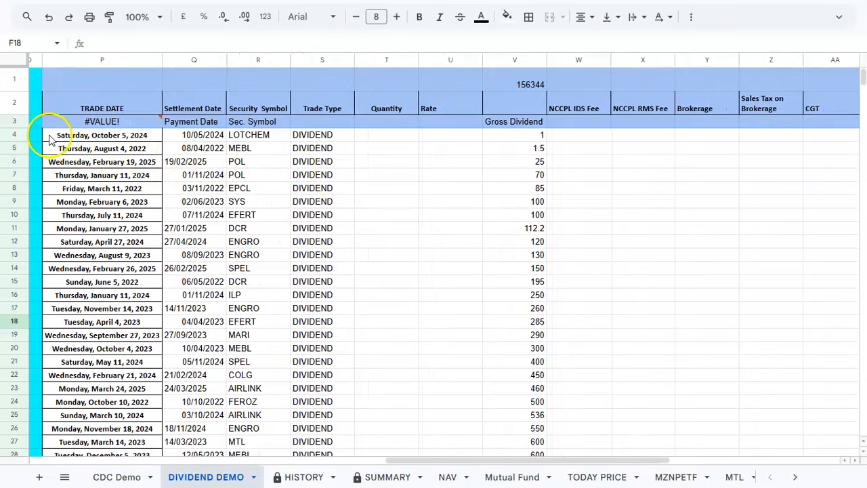
{"action": "scroll", "coordinate": [662, 267], "scroll_direction": "right", "scroll_amount": 6}
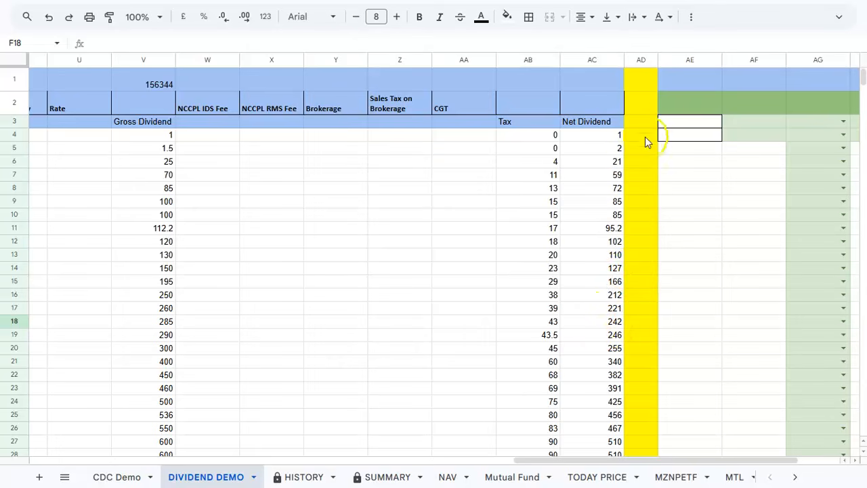
Examine the second dividend table down to its last filled rows, from Trade Date through the tax and net dividend columns
{"action": "scroll", "coordinate": [214, 370], "scroll_direction": "left", "scroll_amount": 5}
{"action": "scroll", "coordinate": [215, 370], "scroll_direction": "left", "scroll_amount": 1}
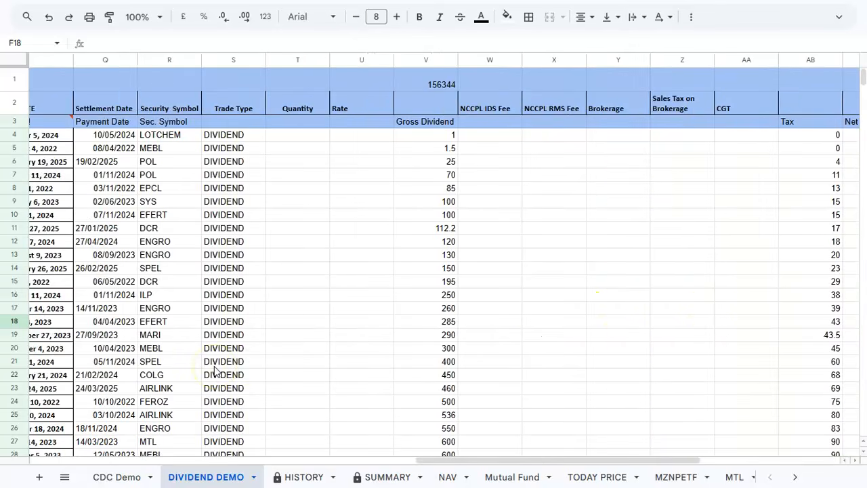
{"action": "scroll", "coordinate": [216, 370], "scroll_direction": "left", "scroll_amount": 4}
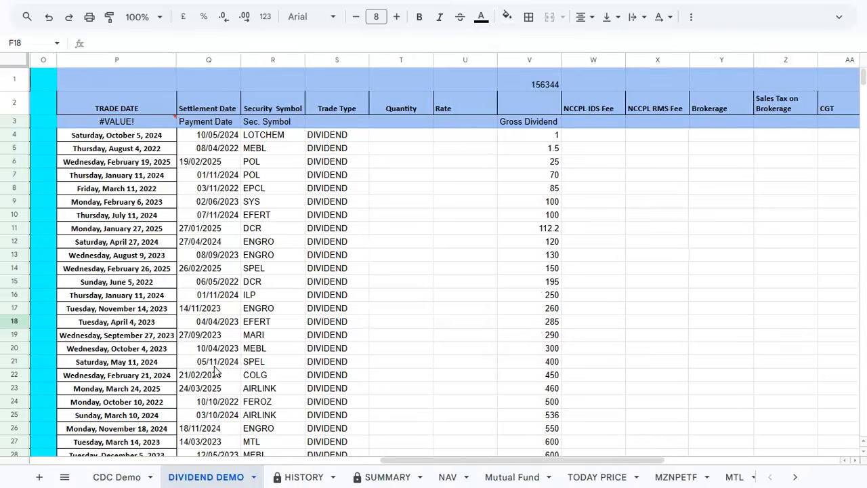
{"action": "scroll", "coordinate": [216, 370], "scroll_direction": "down", "scroll_amount": 13}
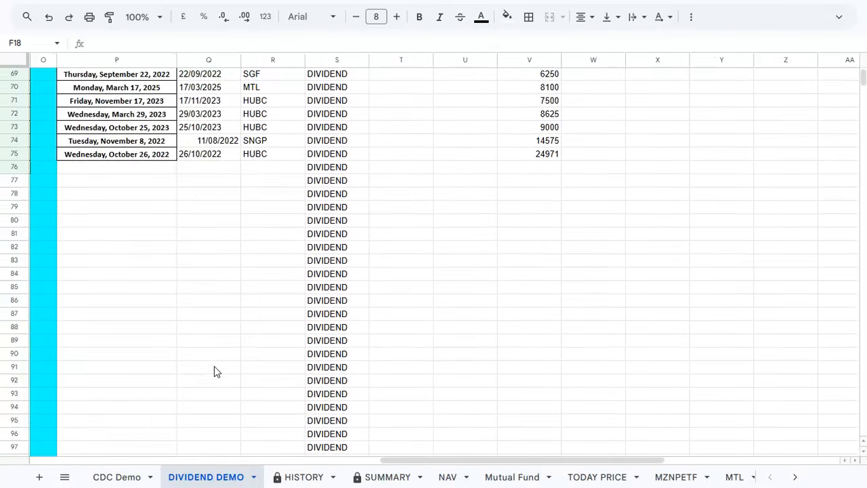
{"action": "scroll", "coordinate": [215, 371], "scroll_direction": "up", "scroll_amount": 3}
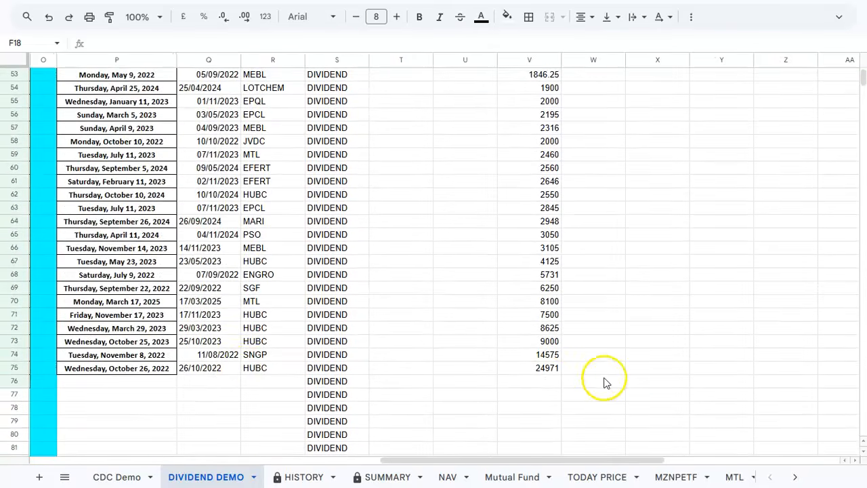
{"action": "scroll", "coordinate": [624, 381], "scroll_direction": "right", "scroll_amount": 8}
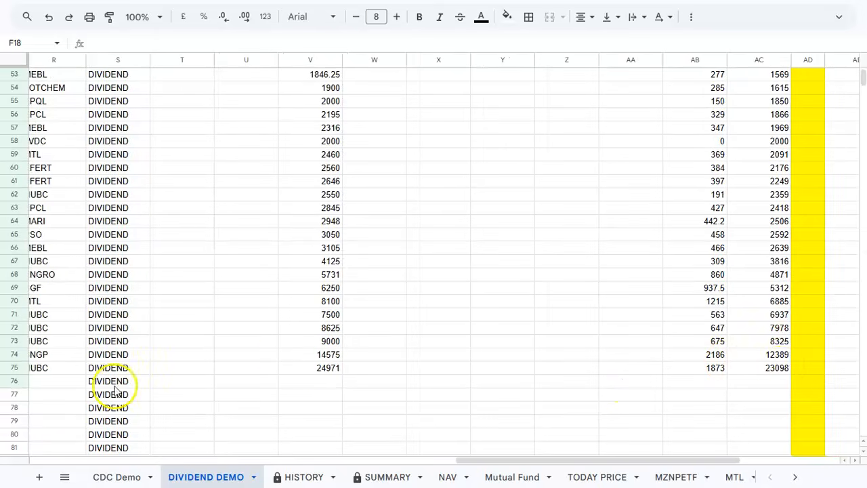
{"action": "scroll", "coordinate": [73, 399], "scroll_direction": "left", "scroll_amount": 2}
{"action": "scroll", "coordinate": [74, 400], "scroll_direction": "left", "scroll_amount": 3}
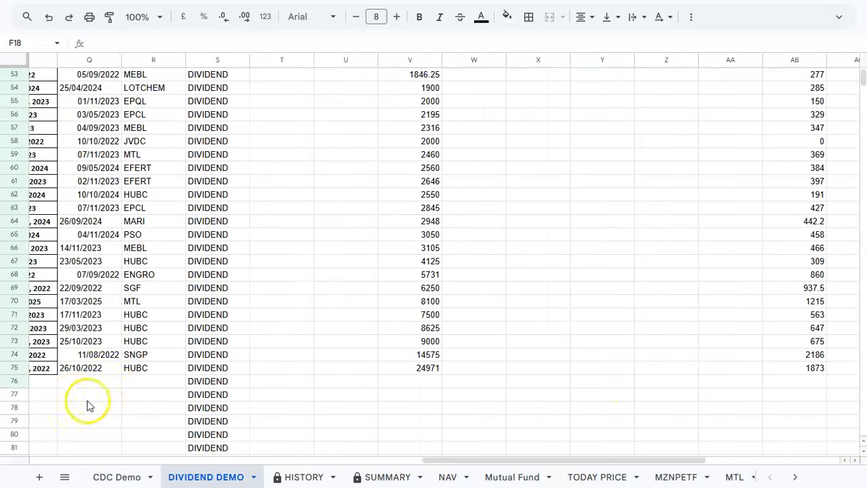
Go to the end of the HISTORY sheet's records and bring up the paste options for empty cell A1301
{"action": "left_click", "coordinate": [305, 477]}
{"action": "scroll", "coordinate": [95, 366], "scroll_direction": "down", "scroll_amount": 10}
{"action": "scroll", "coordinate": [95, 366], "scroll_direction": "down", "scroll_amount": 20}
{"action": "scroll", "coordinate": [95, 366], "scroll_direction": "down", "scroll_amount": 20}
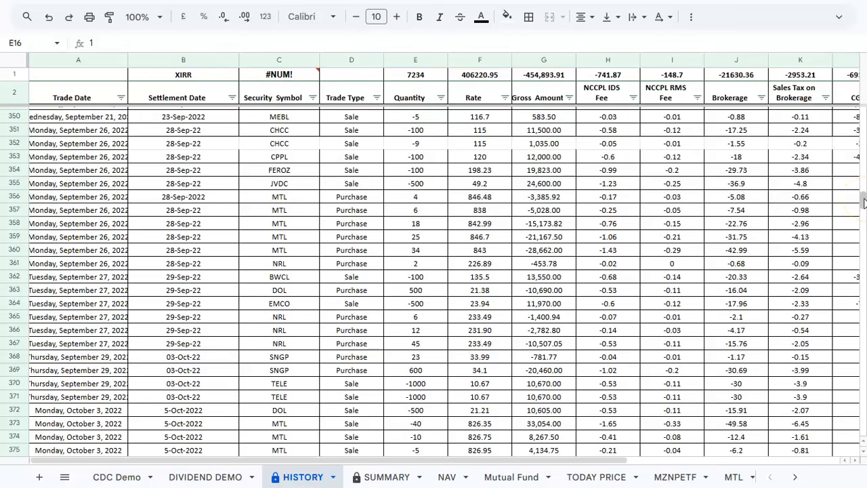
{"action": "left_click_drag", "start_coordinate": [864, 200], "coordinate": [836, 435]}
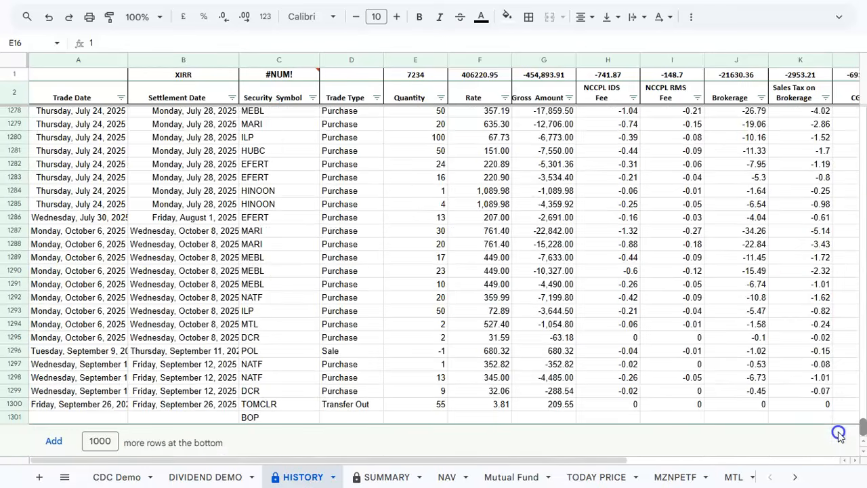
{"action": "left_click", "coordinate": [105, 417]}
{"action": "right_click", "coordinate": [105, 415]}
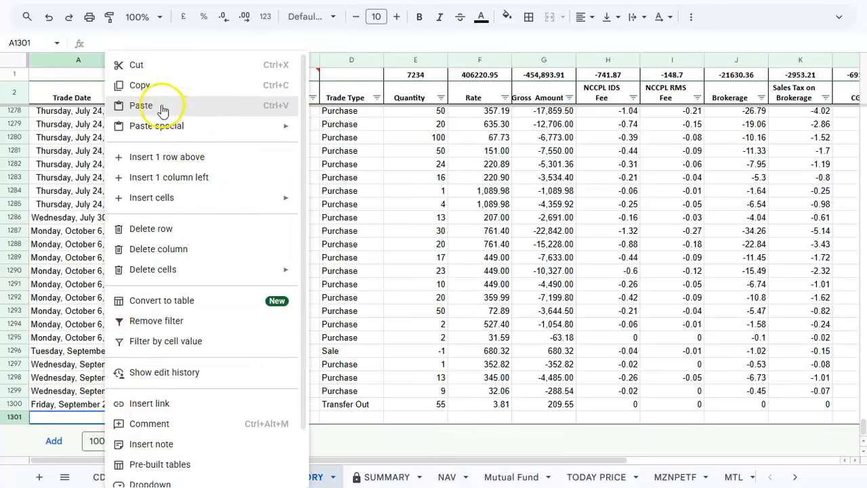
{"action": "left_click", "coordinate": [368, 364]}
Clear the BOP entry from cell C1301 and review the dividend and trade rows above it
{"action": "left_click", "coordinate": [265, 419]}
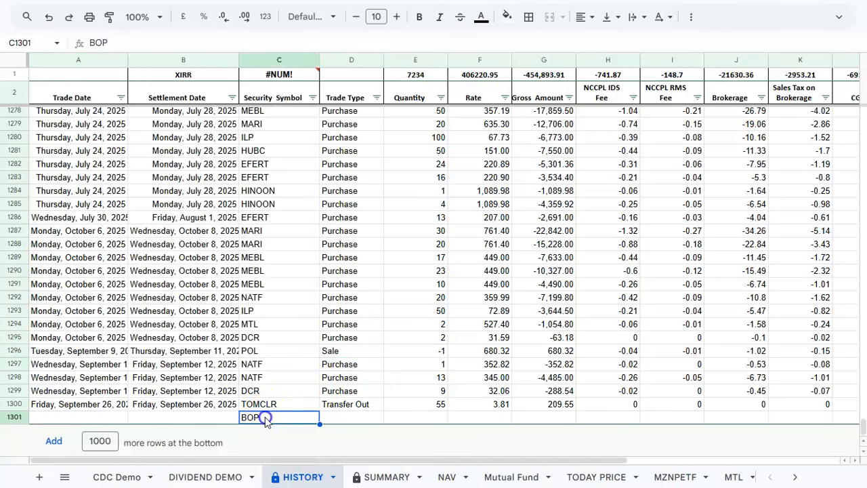
{"action": "scroll", "coordinate": [265, 417], "scroll_direction": "up", "scroll_amount": 20}
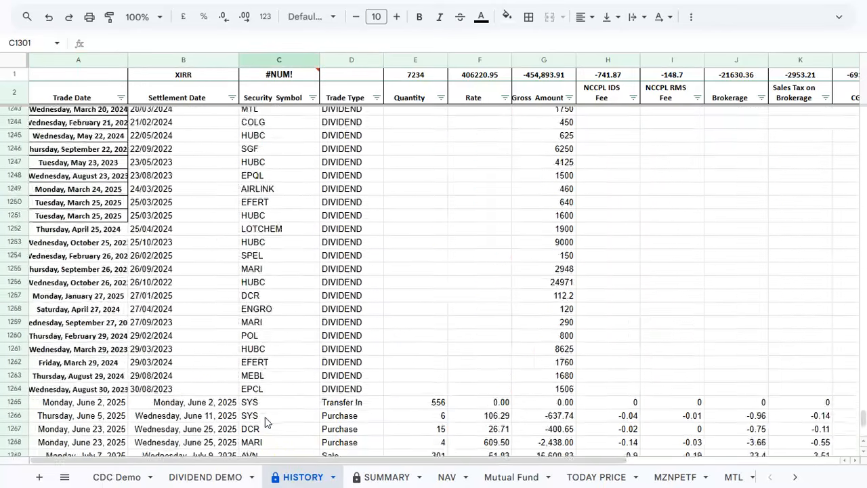
{"action": "scroll", "coordinate": [265, 425], "scroll_direction": "up", "scroll_amount": 20}
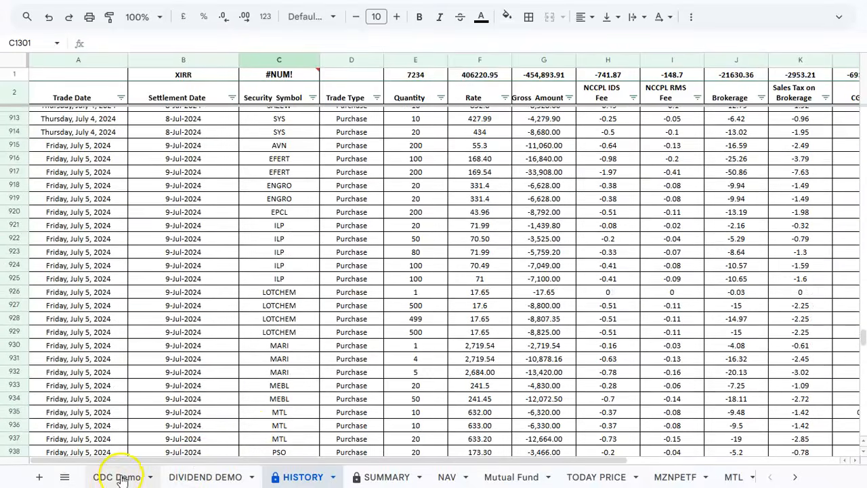
Revisit the CDC Demo sheet and the second dividend table on the DIVIDEND DEMO sheet
{"action": "left_click", "coordinate": [122, 478]}
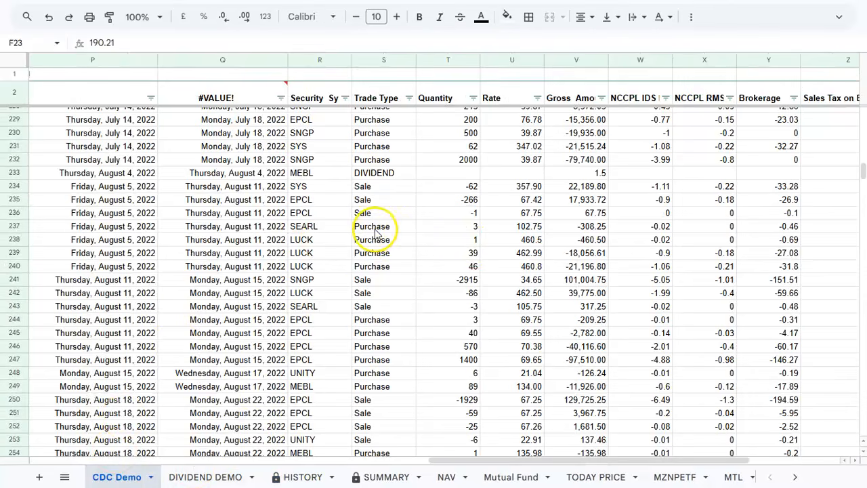
{"action": "left_click", "coordinate": [216, 479]}
{"action": "scroll", "coordinate": [150, 308], "scroll_direction": "left", "scroll_amount": 5}
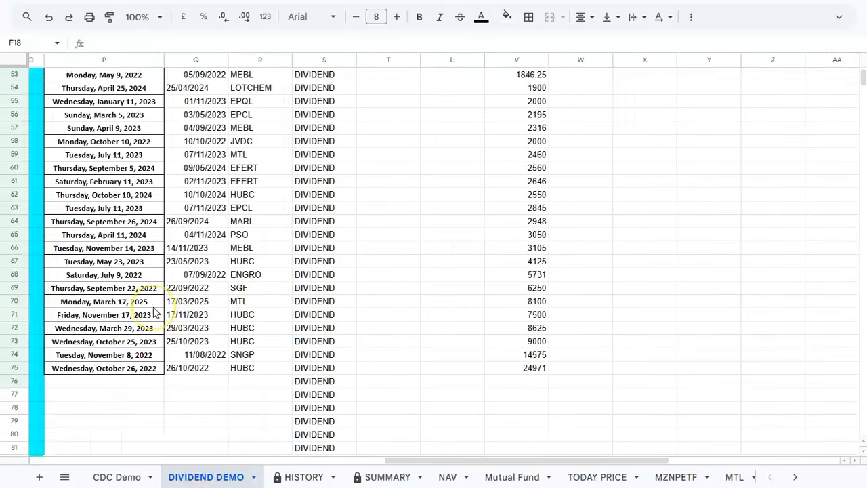
{"action": "scroll", "coordinate": [155, 313], "scroll_direction": "right", "scroll_amount": 5}
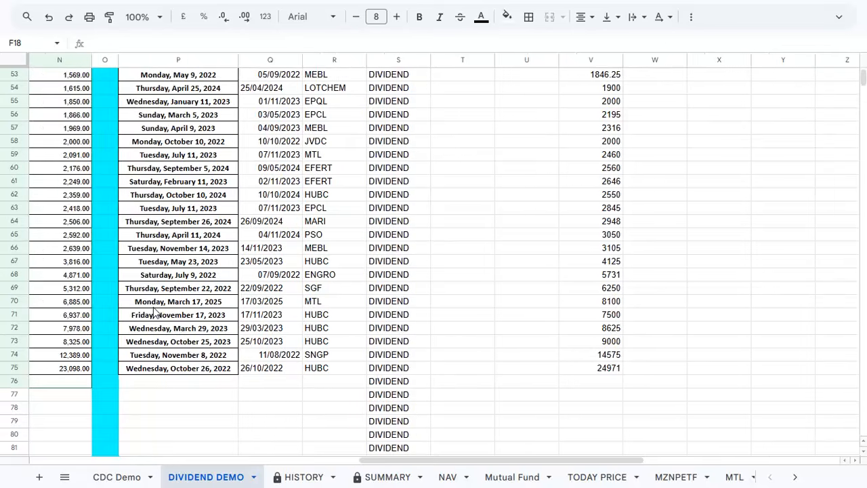
{"action": "scroll", "coordinate": [155, 313], "scroll_direction": "right", "scroll_amount": 1}
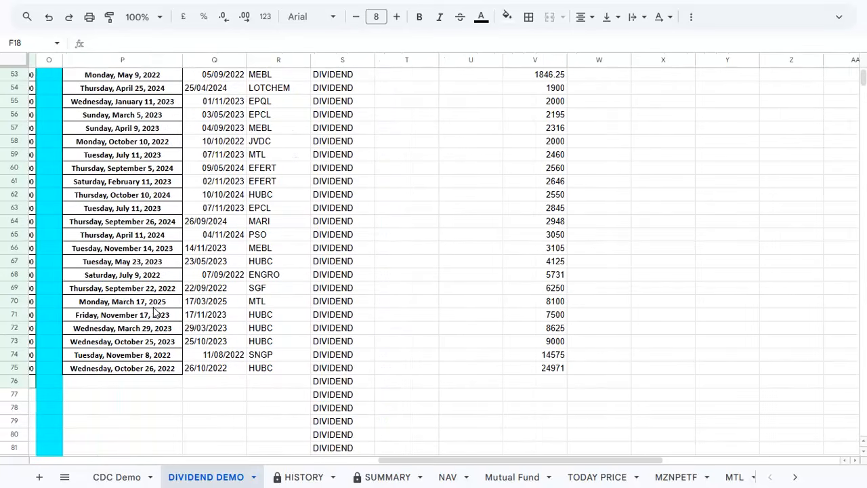
{"action": "scroll", "coordinate": [154, 312], "scroll_direction": "right", "scroll_amount": 2}
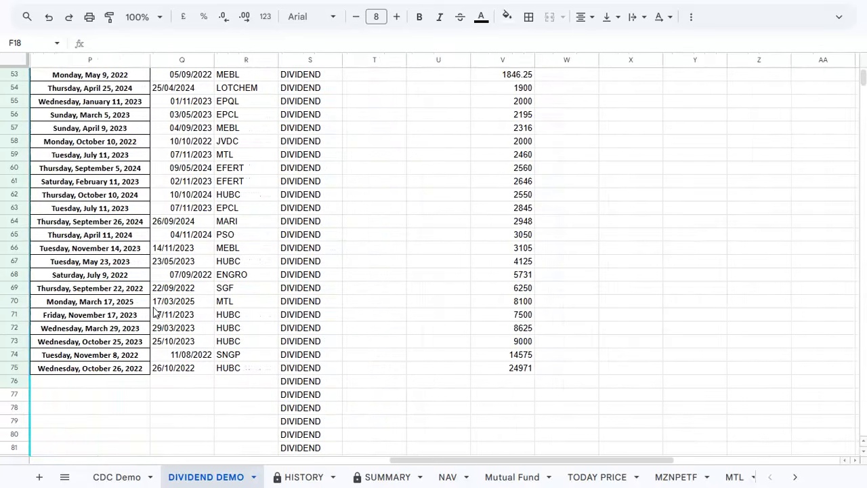
Select the dividend records in P4:AC75 on the DIVIDEND DEMO sheet and bring up the copy option
{"action": "scroll", "coordinate": [155, 312], "scroll_direction": "up", "scroll_amount": 10}
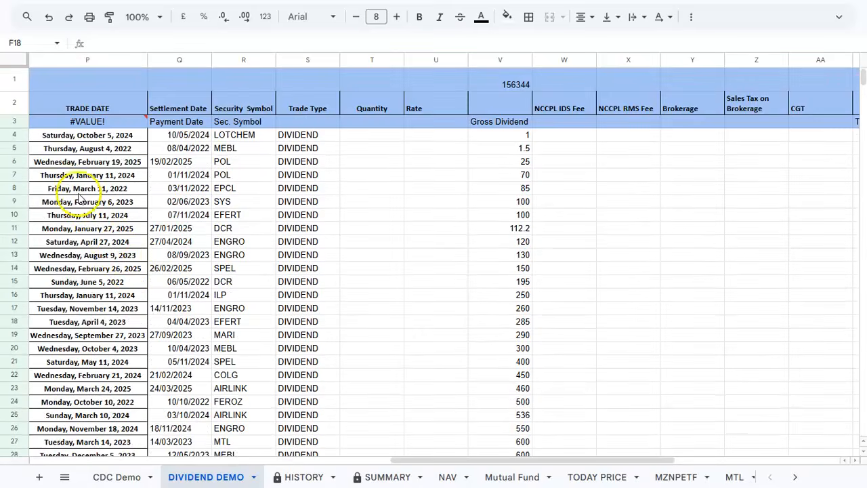
{"action": "left_click_drag", "start_coordinate": [59, 136], "coordinate": [807, 189]}
{"action": "left_click", "coordinate": [59, 135]}
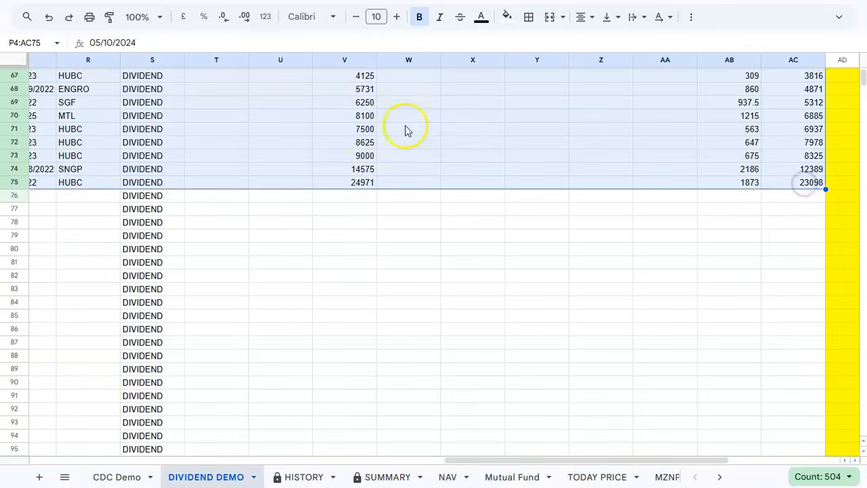
{"action": "right_click", "coordinate": [384, 163]}
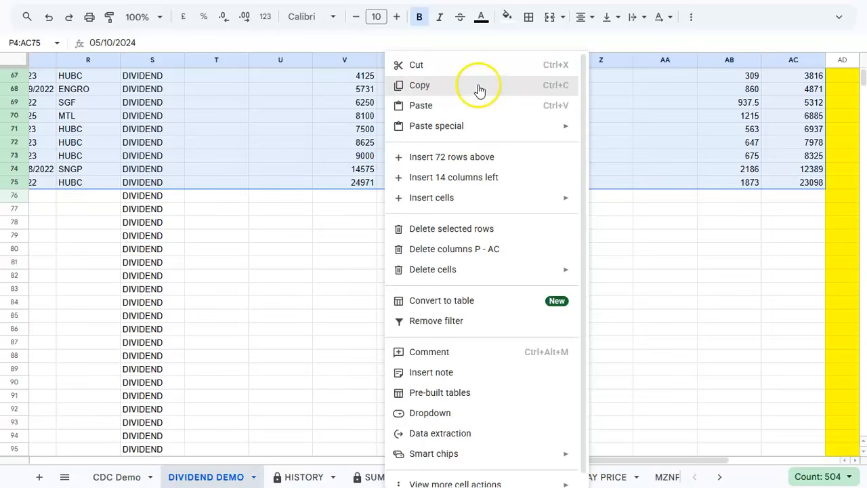
Look through the July 2024 trades and dividend row on the HISTORY sheet, ending back on the CDC Demo sheet
{"action": "left_click", "coordinate": [293, 478]}
{"action": "scroll", "coordinate": [77, 373], "scroll_direction": "down", "scroll_amount": 6}
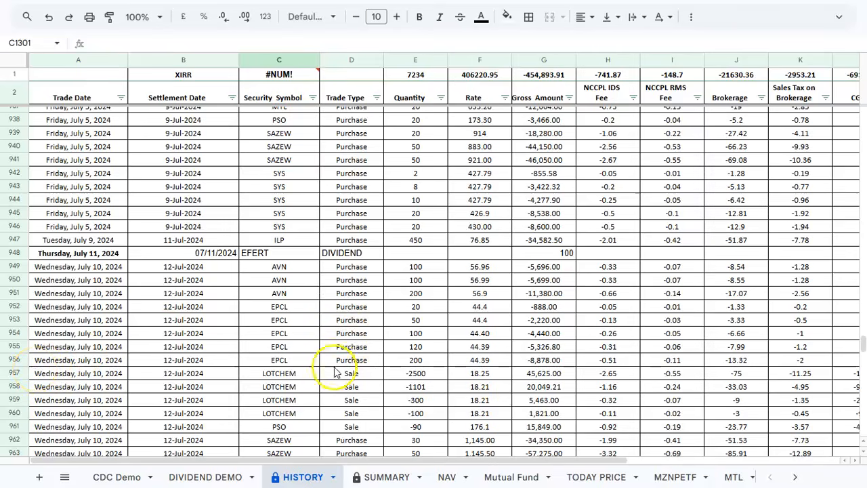
{"action": "scroll", "coordinate": [325, 384], "scroll_direction": "up", "scroll_amount": 15}
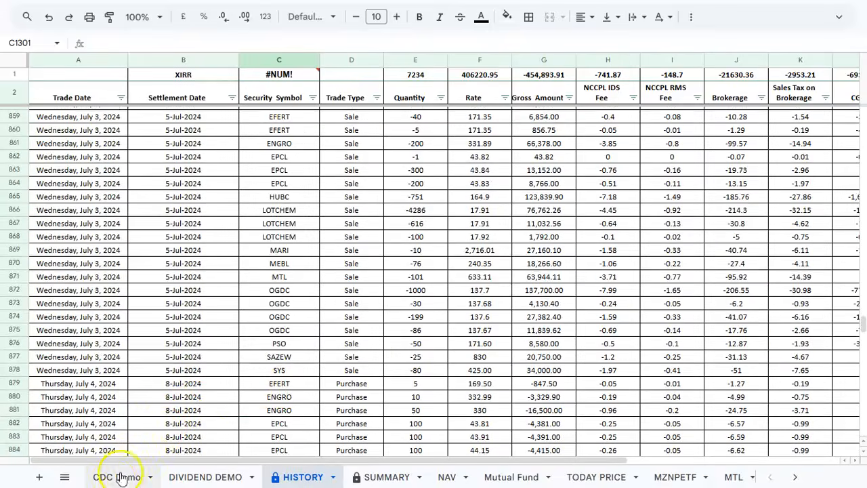
{"action": "left_click", "coordinate": [116, 480]}
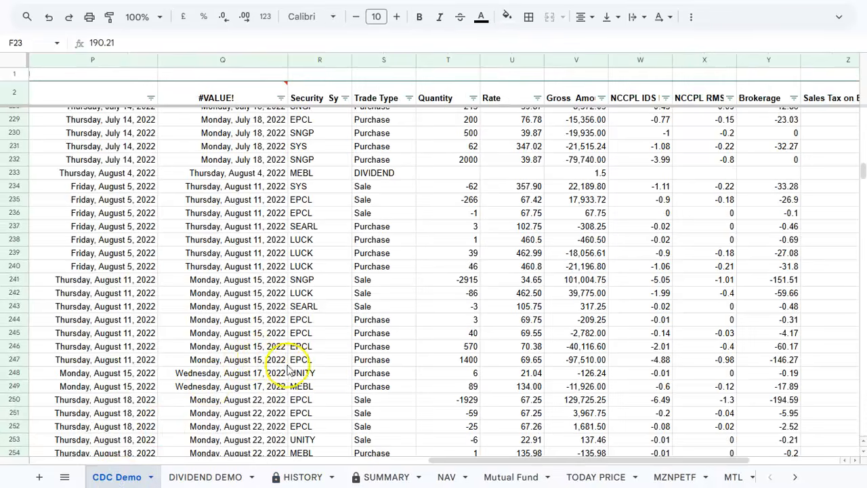
Review the July and August 2022 trades in the second CDC Demo table, then return to the HISTORY sheet
{"action": "scroll", "coordinate": [367, 373], "scroll_direction": "up", "scroll_amount": 6}
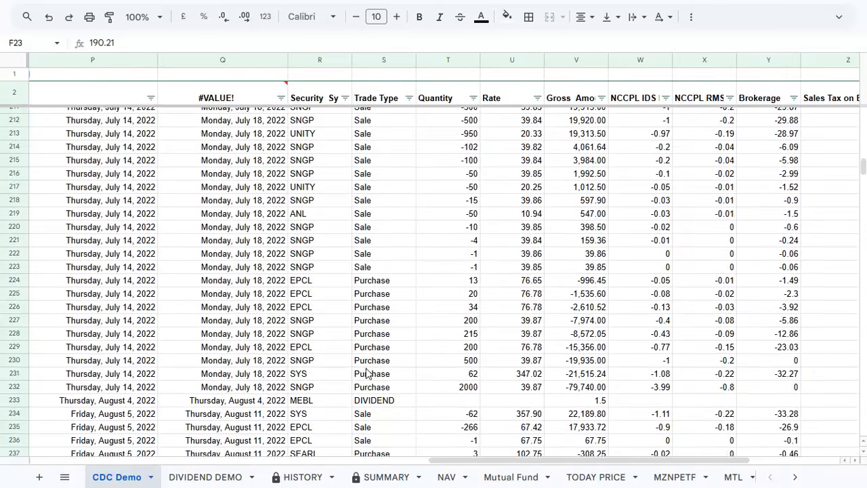
{"action": "scroll", "coordinate": [367, 373], "scroll_direction": "right", "scroll_amount": 3}
{"action": "scroll", "coordinate": [366, 374], "scroll_direction": "left", "scroll_amount": 5}
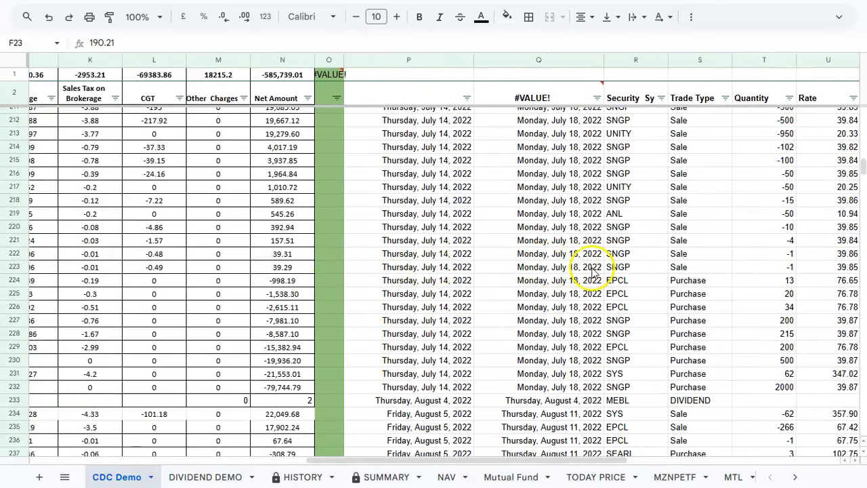
{"action": "scroll", "coordinate": [583, 271], "scroll_direction": "right", "scroll_amount": 3}
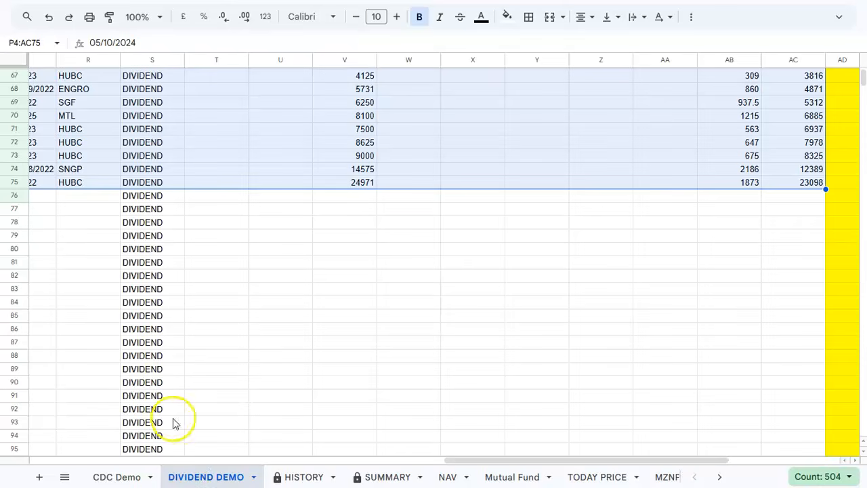
{"action": "left_click", "coordinate": [304, 478]}
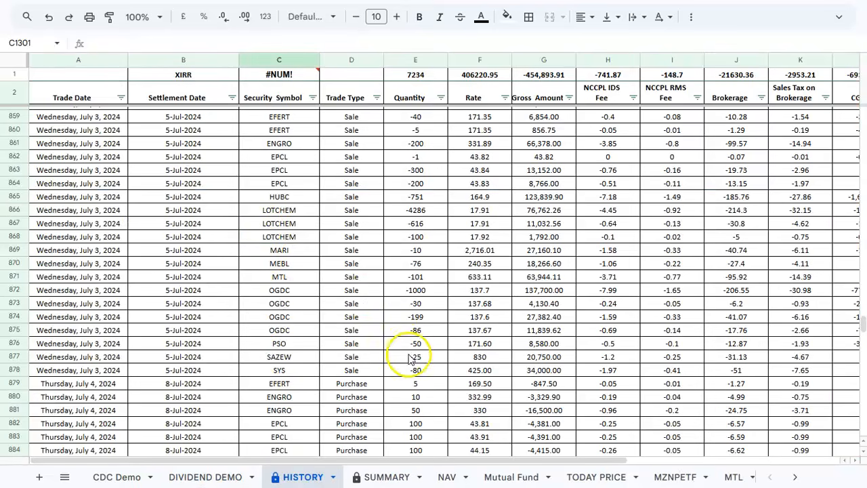
Go to the SUMMARY sheet and inspect the Total Net P/L CDC and XIRR formulas for SYS
{"action": "left_click", "coordinate": [377, 478]}
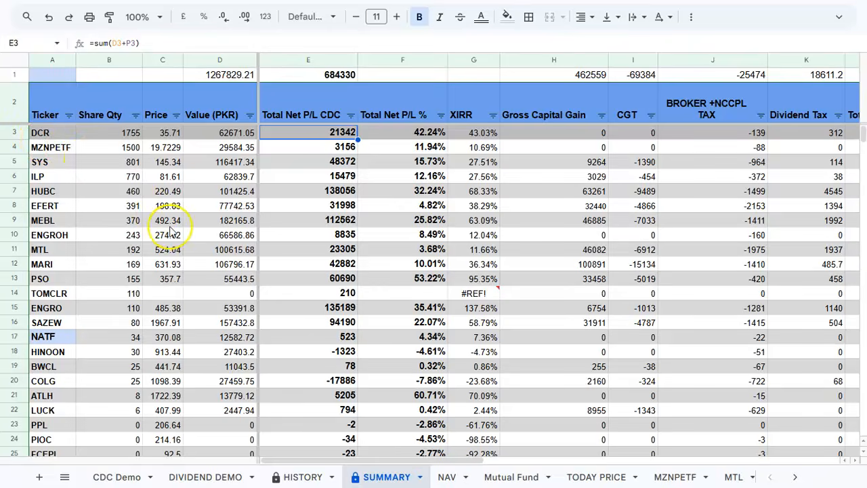
{"action": "scroll", "coordinate": [170, 224], "scroll_direction": "down", "scroll_amount": 5}
{"action": "scroll", "coordinate": [171, 231], "scroll_direction": "up", "scroll_amount": 5}
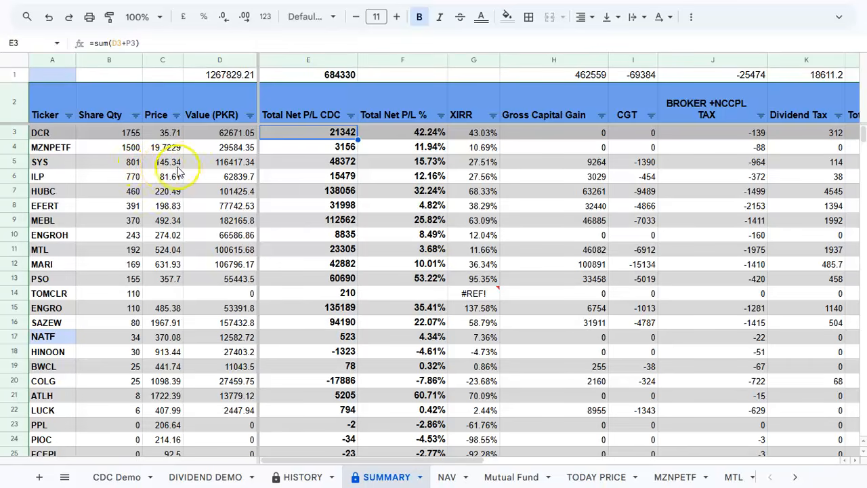
{"action": "left_click", "coordinate": [320, 168]}
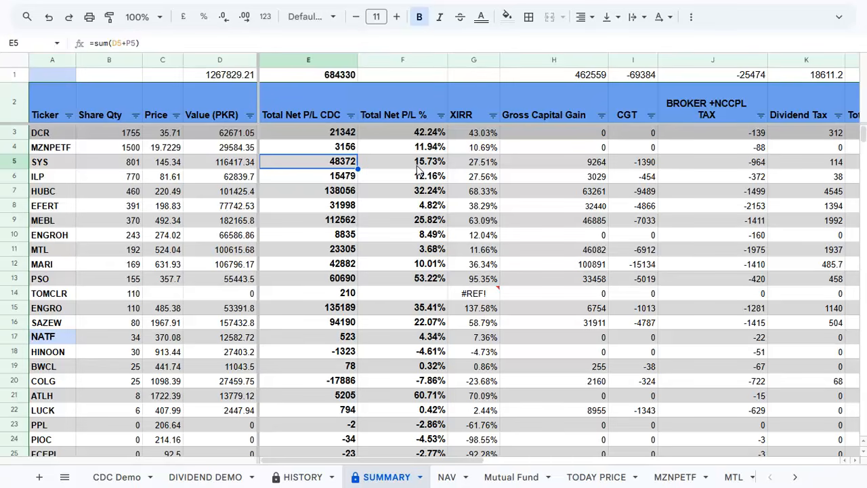
{"action": "left_click", "coordinate": [474, 167]}
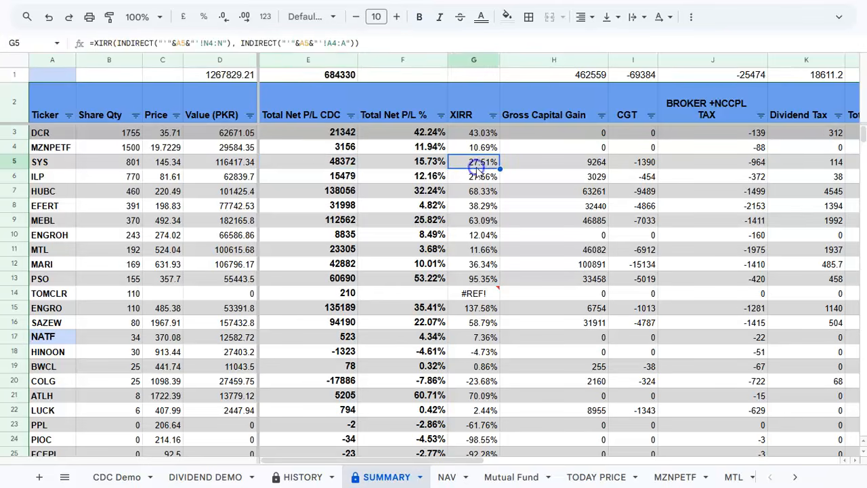
Inspect the Gross Capital Gain, CGT and Dividend Tax formulas in the SYS row
{"action": "scroll", "coordinate": [478, 169], "scroll_direction": "right", "scroll_amount": 1}
{"action": "scroll", "coordinate": [478, 168], "scroll_direction": "right", "scroll_amount": 4}
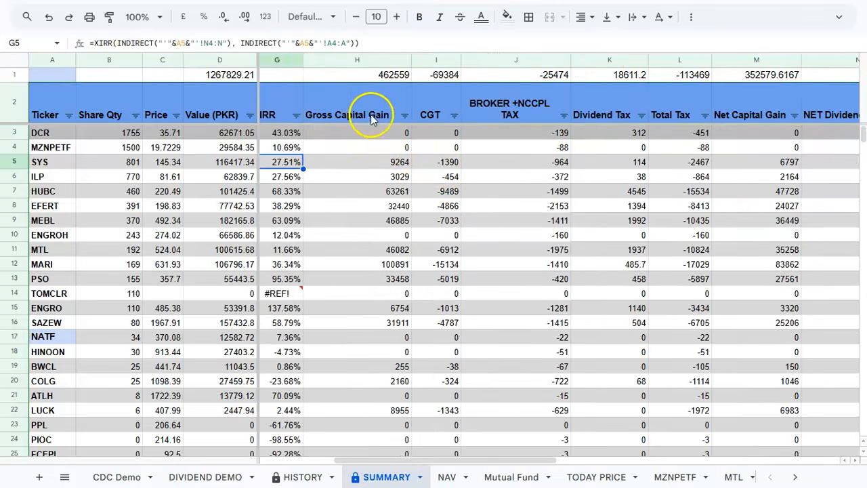
{"action": "left_click", "coordinate": [385, 162]}
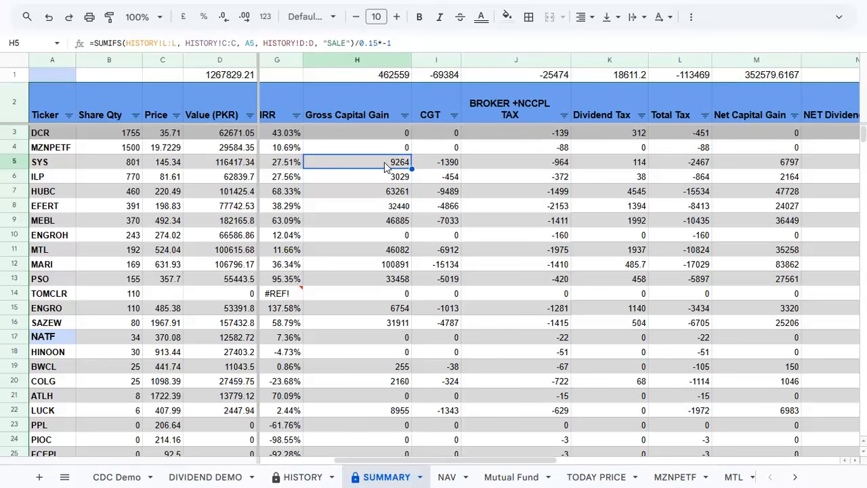
{"action": "left_click", "coordinate": [438, 165]}
{"action": "scroll", "coordinate": [438, 164], "scroll_direction": "right", "scroll_amount": 3}
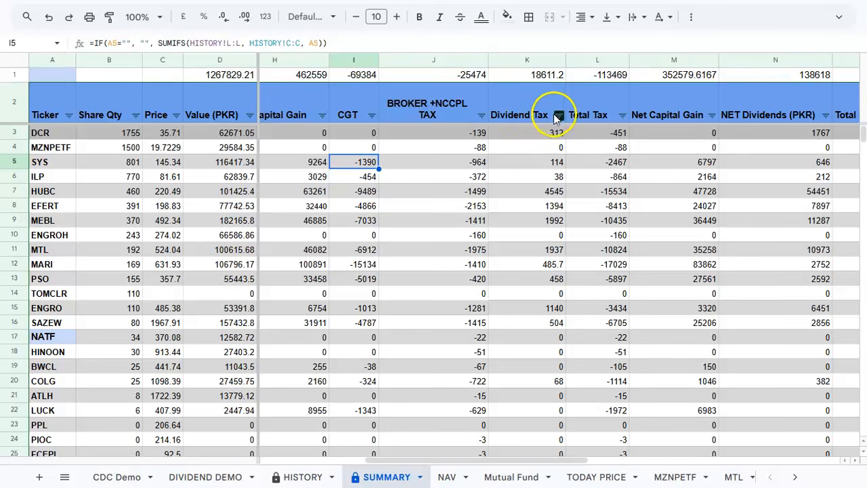
{"action": "left_click", "coordinate": [544, 167]}
Inspect the Total Tax, Net Capital Gain, NET Dividends and Total Gains formulas in the SYS row
{"action": "scroll", "coordinate": [544, 167], "scroll_direction": "right", "scroll_amount": 3}
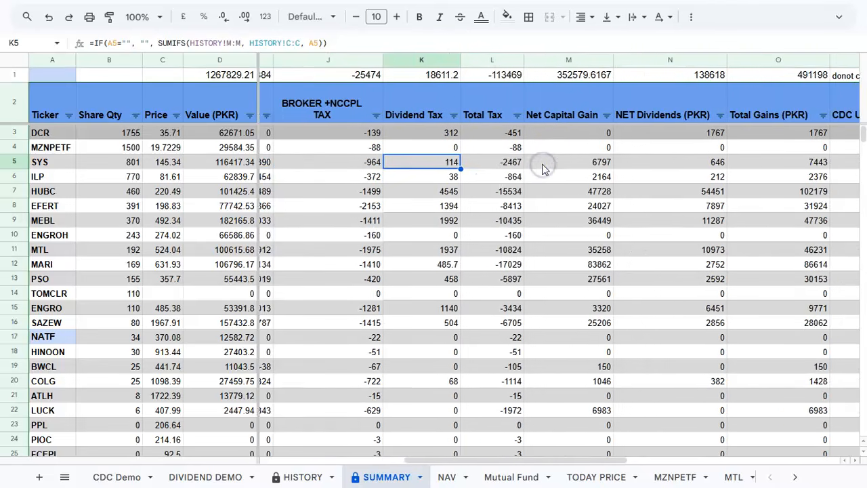
{"action": "left_click", "coordinate": [498, 168]}
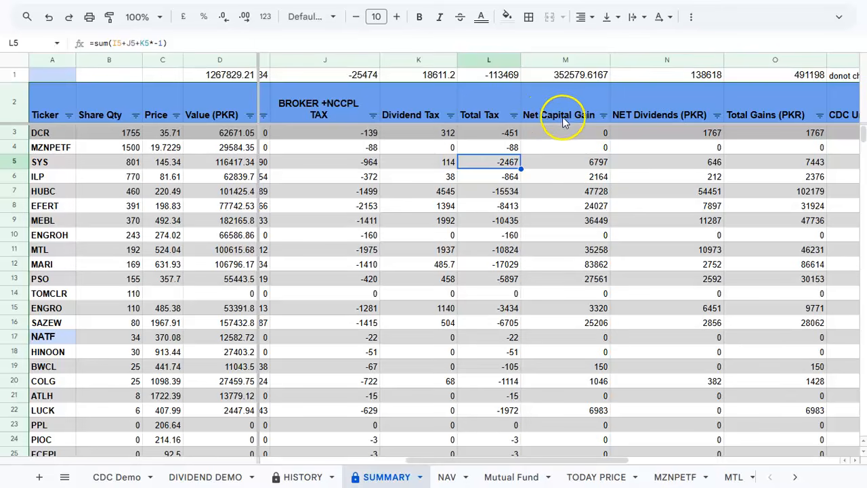
{"action": "left_click", "coordinate": [588, 164]}
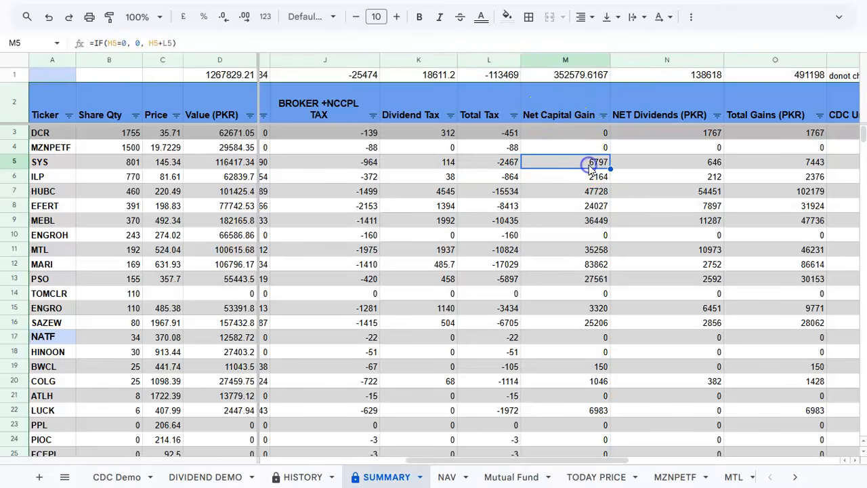
{"action": "scroll", "coordinate": [590, 169], "scroll_direction": "right", "scroll_amount": 2}
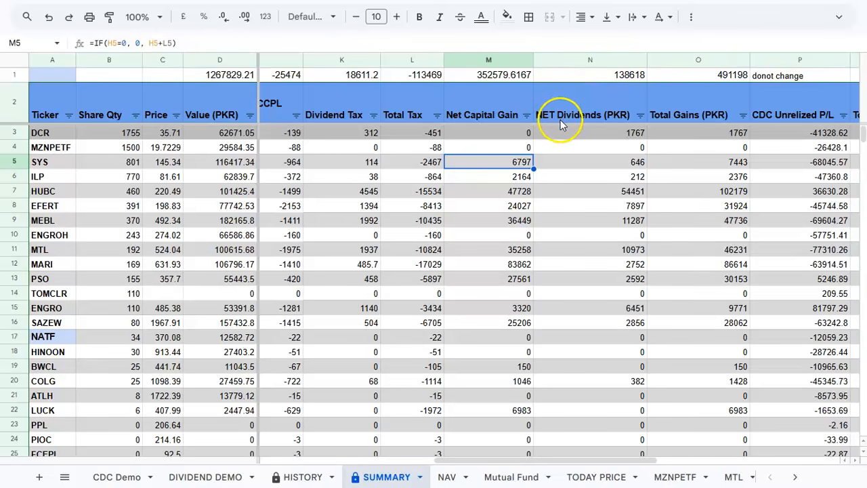
{"action": "left_click", "coordinate": [636, 162]}
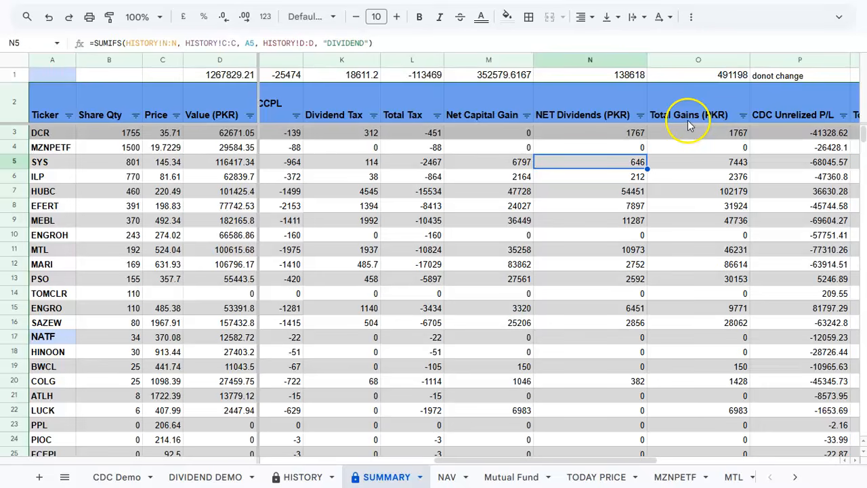
{"action": "left_click", "coordinate": [723, 167]}
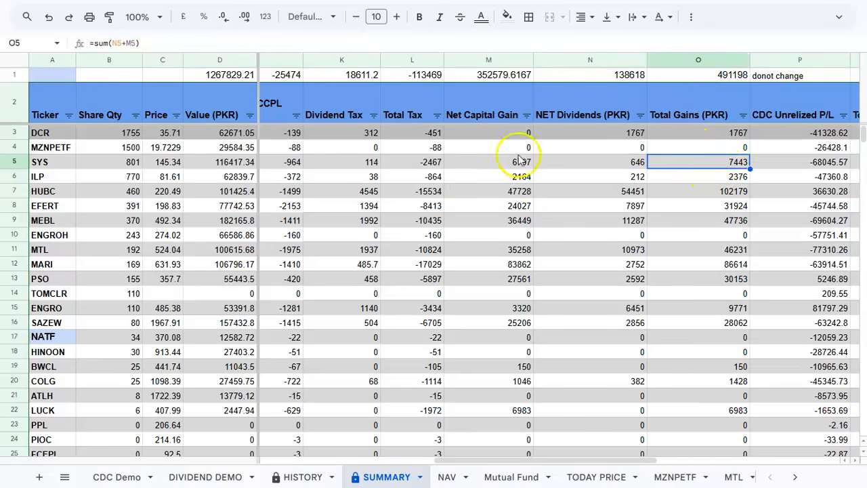
Recheck the SYS formulas for NET Dividends, Dividend Tax and Total Gains in N5, K5 and O5
{"action": "left_click", "coordinate": [612, 165]}
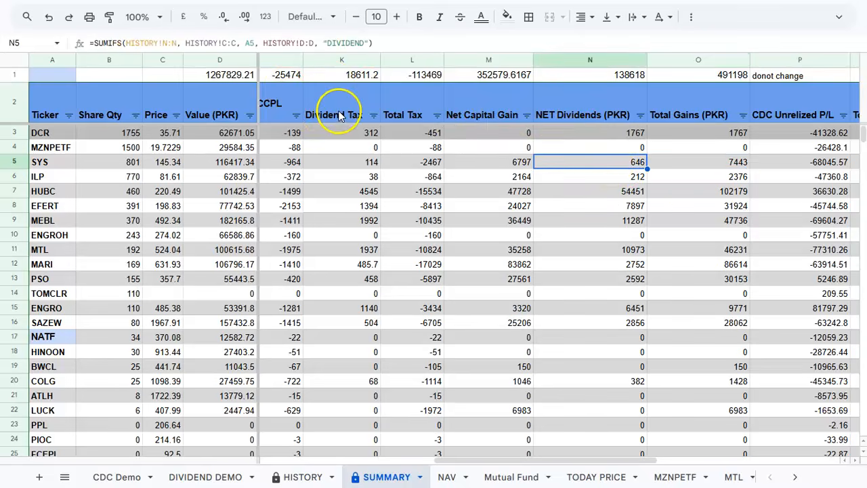
{"action": "left_click", "coordinate": [347, 164]}
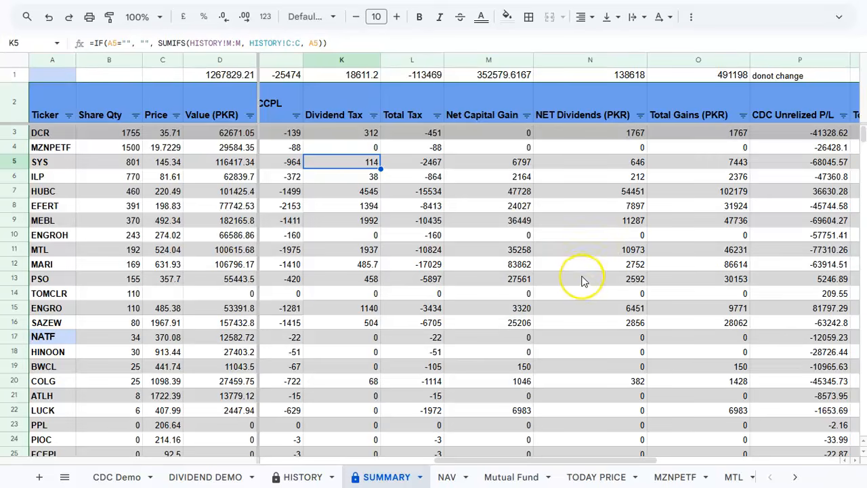
{"action": "scroll", "coordinate": [582, 281], "scroll_direction": "right", "scroll_amount": 2}
{"action": "scroll", "coordinate": [582, 281], "scroll_direction": "right", "scroll_amount": 3}
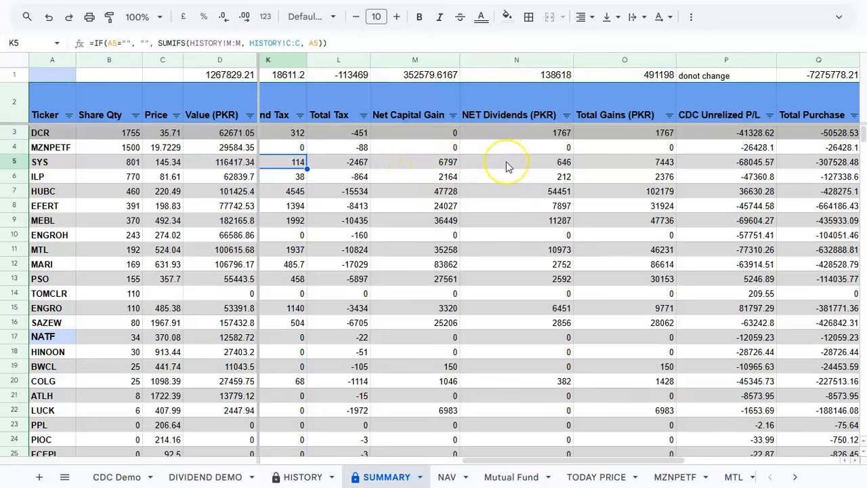
{"action": "left_click", "coordinate": [645, 163]}
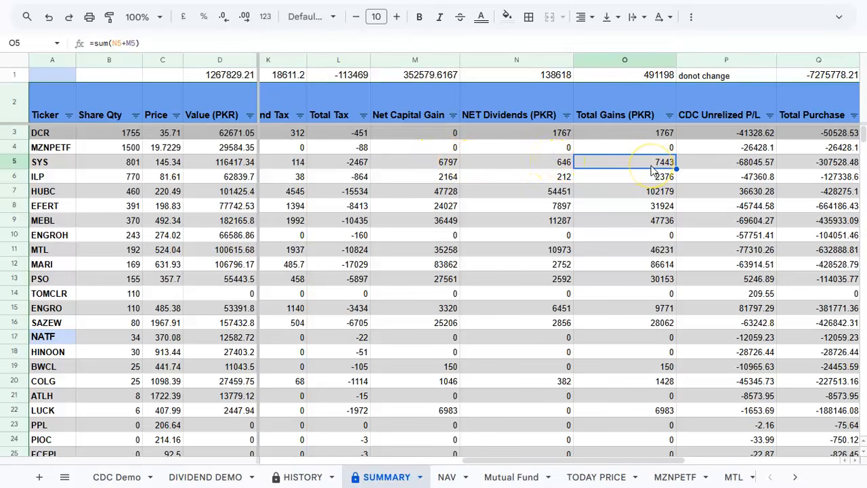
Recheck the Total Net P/L CDC formula in E5 against the tax, gain and unrealized P/L columns it relates to
{"action": "scroll", "coordinate": [652, 170], "scroll_direction": "left", "scroll_amount": 10}
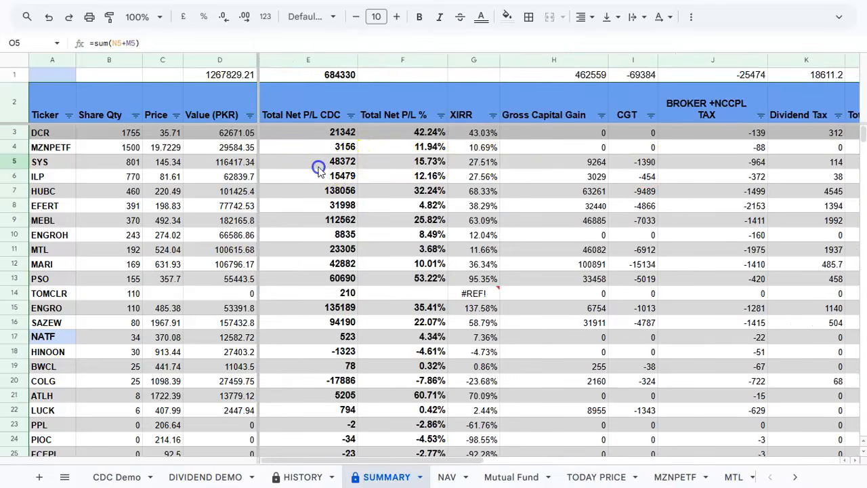
{"action": "left_click", "coordinate": [319, 169]}
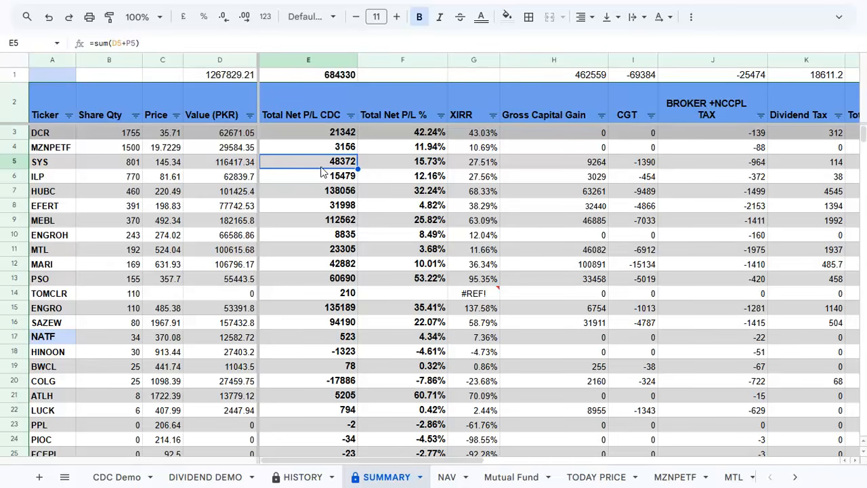
{"action": "left_click", "coordinate": [335, 167]}
{"action": "scroll", "coordinate": [337, 170], "scroll_direction": "right", "scroll_amount": 7}
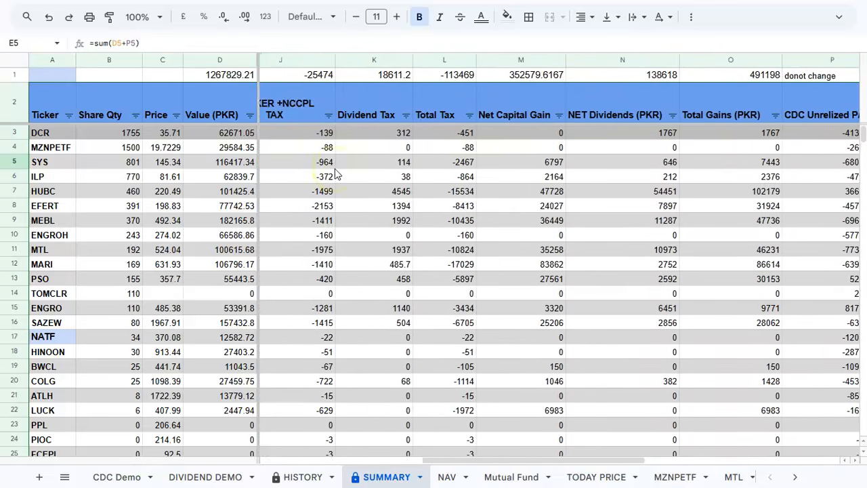
{"action": "scroll", "coordinate": [336, 175], "scroll_direction": "right", "scroll_amount": 2}
{"action": "scroll", "coordinate": [336, 174], "scroll_direction": "left", "scroll_amount": 6}
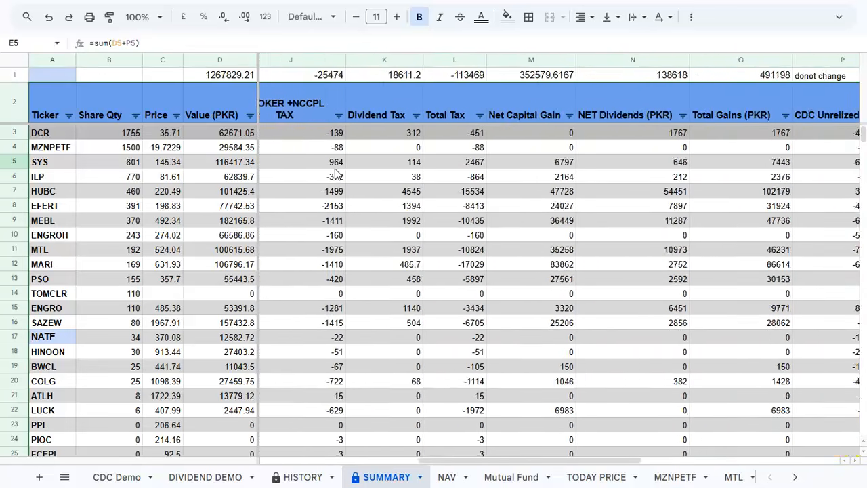
{"action": "scroll", "coordinate": [337, 174], "scroll_direction": "left", "scroll_amount": 2}
{"action": "left_click", "coordinate": [288, 165]}
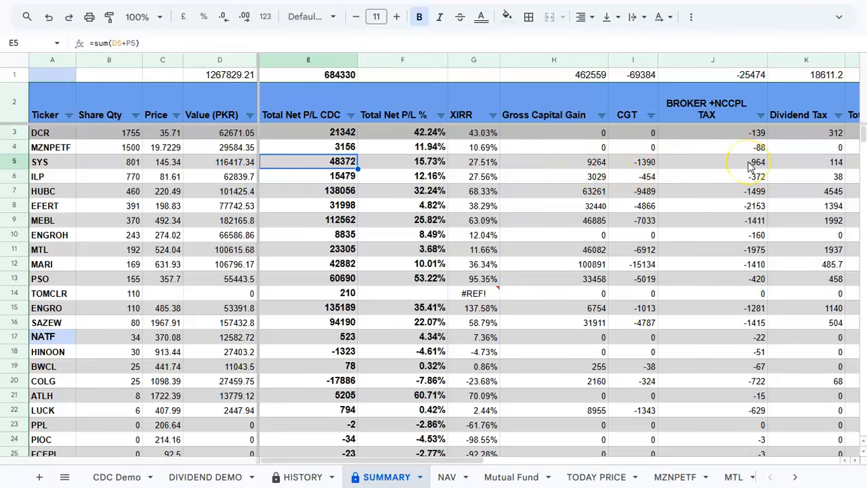
Look across the SUMMARY sheet's tax, capital gain and dividend columns and return to the Total Net P/L columns
{"action": "scroll", "coordinate": [751, 166], "scroll_direction": "right", "scroll_amount": 2}
{"action": "scroll", "coordinate": [748, 161], "scroll_direction": "right", "scroll_amount": 5}
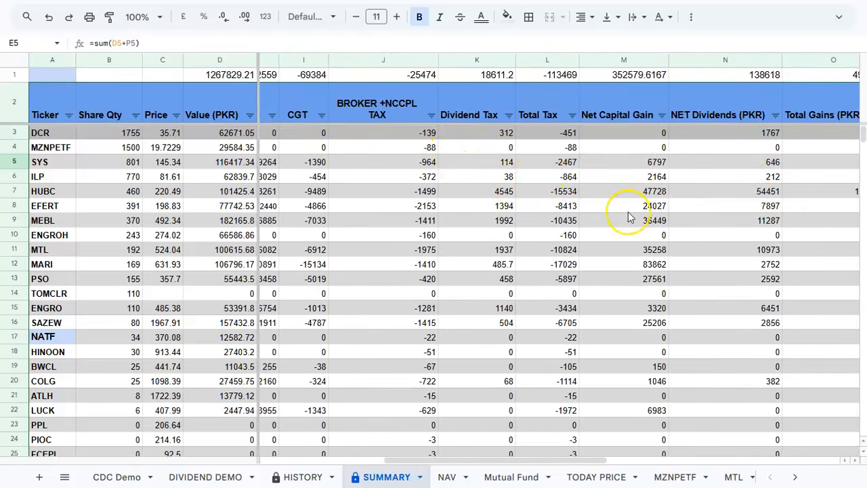
{"action": "scroll", "coordinate": [628, 214], "scroll_direction": "right", "scroll_amount": 4}
{"action": "scroll", "coordinate": [630, 212], "scroll_direction": "left", "scroll_amount": 10}
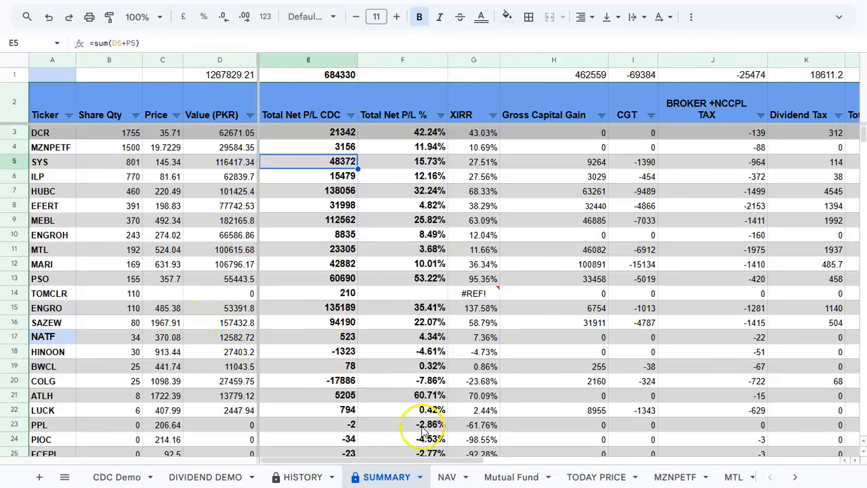
View the imported data on the NAV, Mutual Fund and TODAY PRICE sheets in turn
{"action": "left_click", "coordinate": [452, 480]}
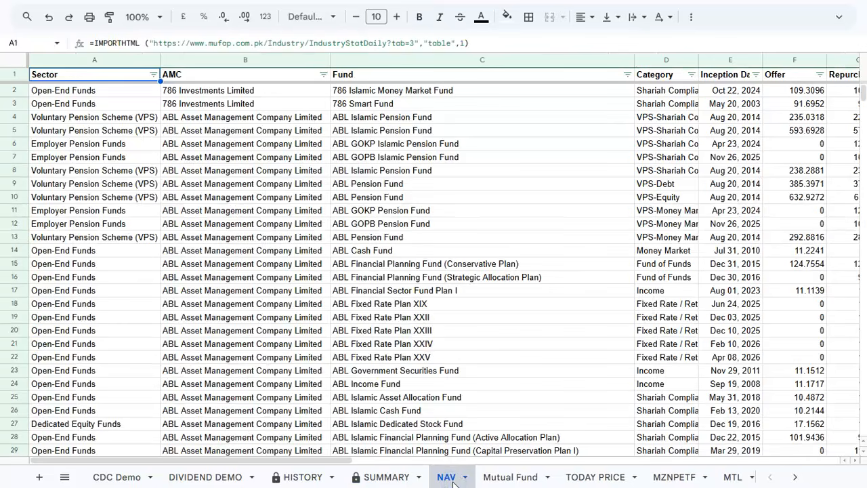
{"action": "left_click", "coordinate": [477, 481]}
{"action": "left_click", "coordinate": [502, 480]}
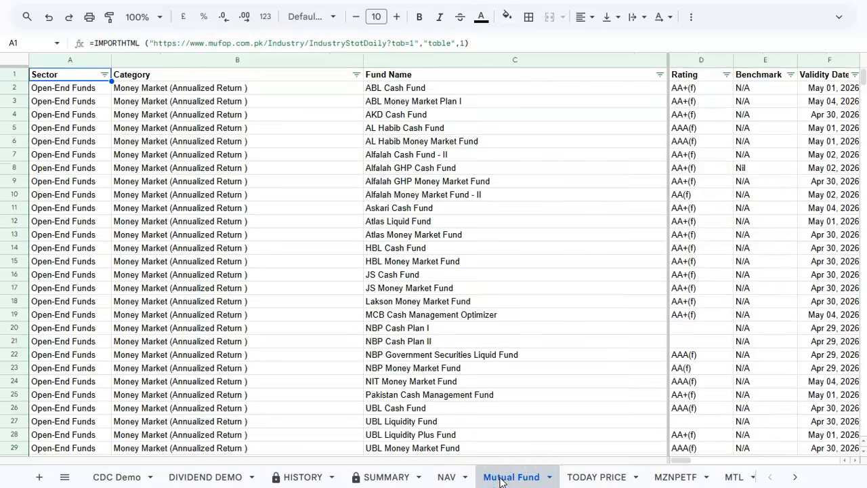
{"action": "left_click", "coordinate": [581, 478]}
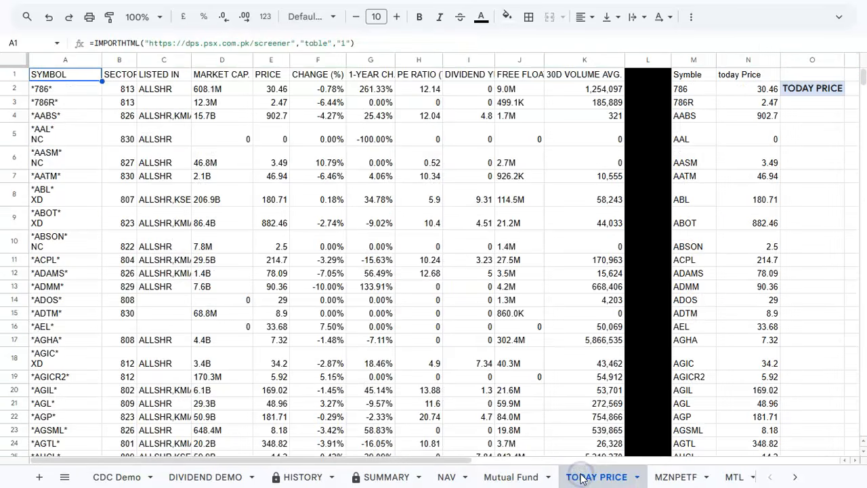
Review the purchase records on the MZNPETF sheet across to Net Amount, then open the MTL sheet
{"action": "left_click", "coordinate": [674, 480]}
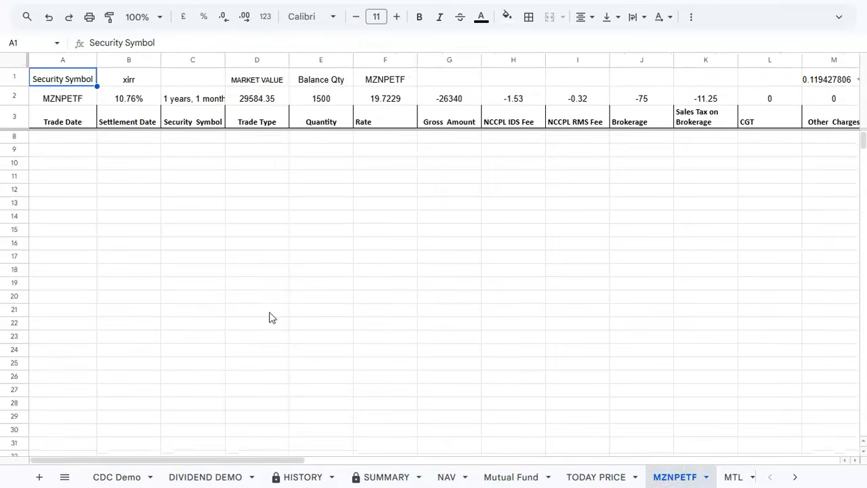
{"action": "scroll", "coordinate": [683, 183], "scroll_direction": "right", "scroll_amount": 5}
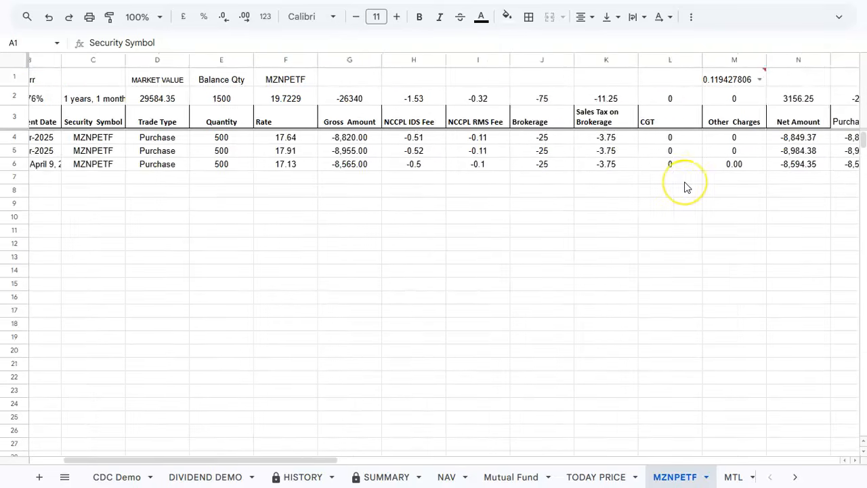
{"action": "scroll", "coordinate": [686, 186], "scroll_direction": "left", "scroll_amount": 5}
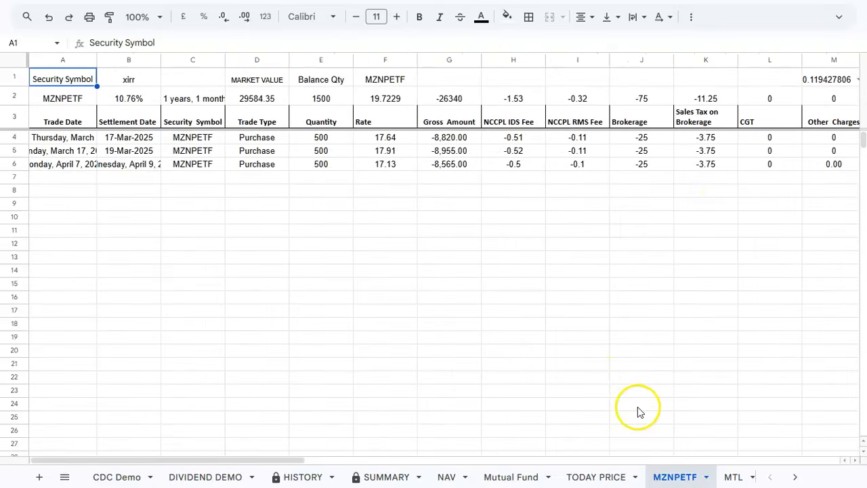
{"action": "left_click", "coordinate": [736, 477]}
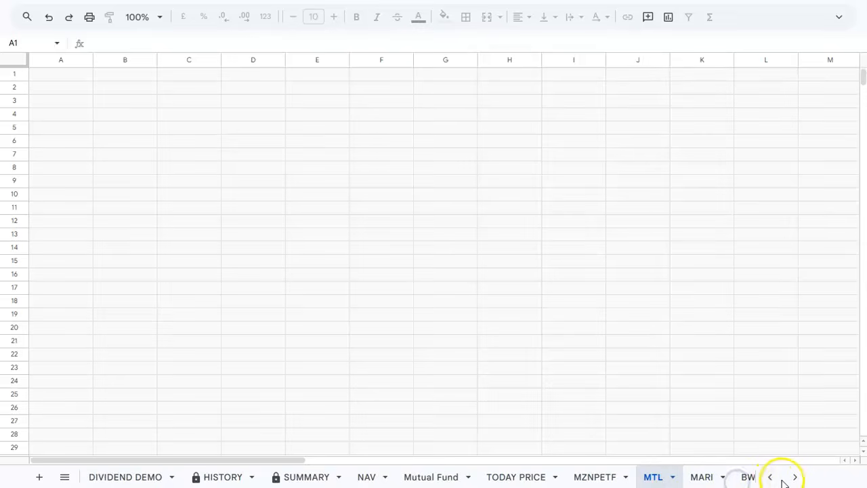
View the COLG stock sheet and look through the SYS sheet's purchase, sale and dividend records
{"action": "left_click", "coordinate": [795, 477]}
{"action": "left_click", "coordinate": [795, 478]}
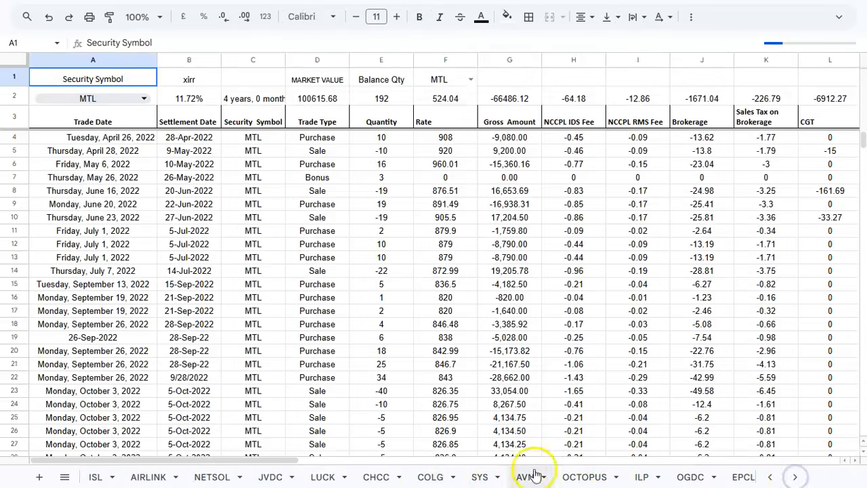
{"action": "left_click", "coordinate": [423, 480]}
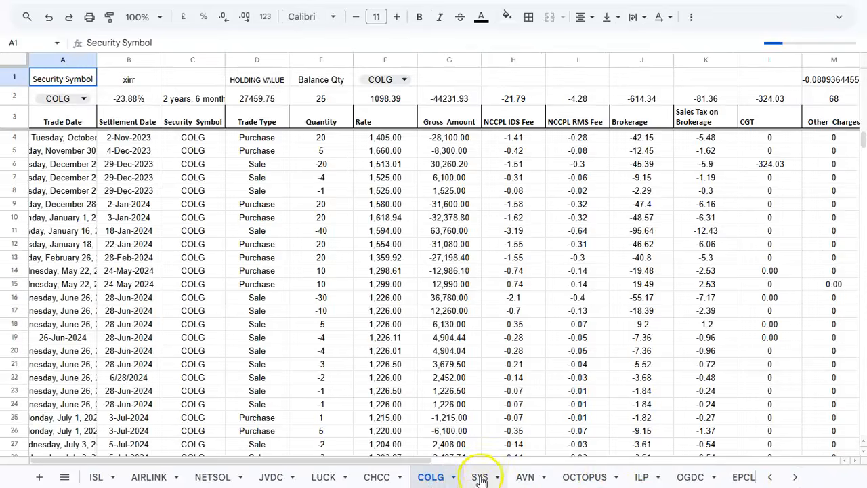
{"action": "left_click", "coordinate": [482, 478]}
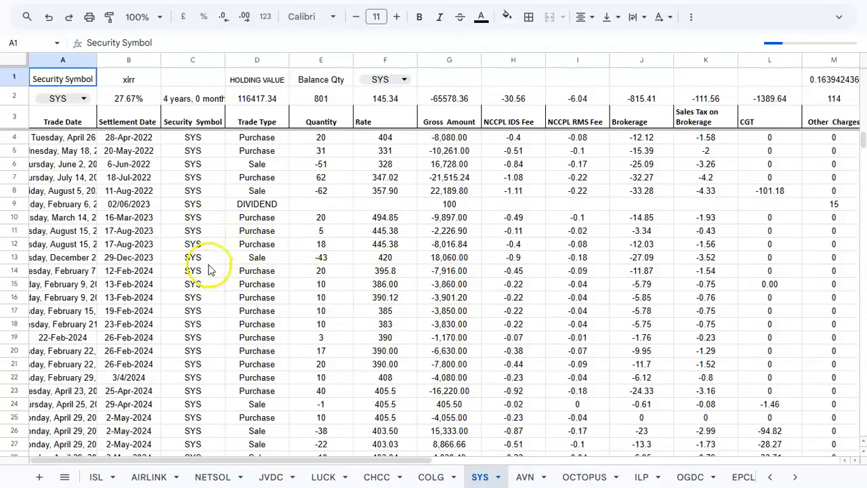
{"action": "scroll", "coordinate": [223, 336], "scroll_direction": "down", "scroll_amount": 15}
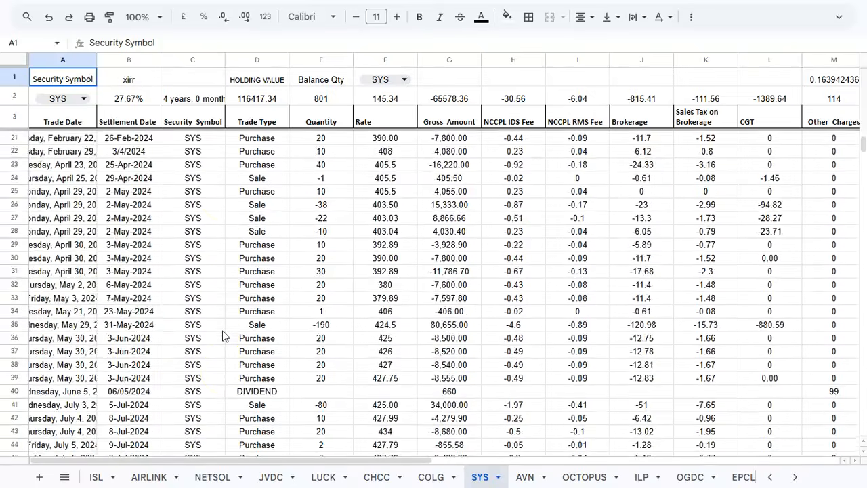
{"action": "scroll", "coordinate": [224, 336], "scroll_direction": "up", "scroll_amount": 15}
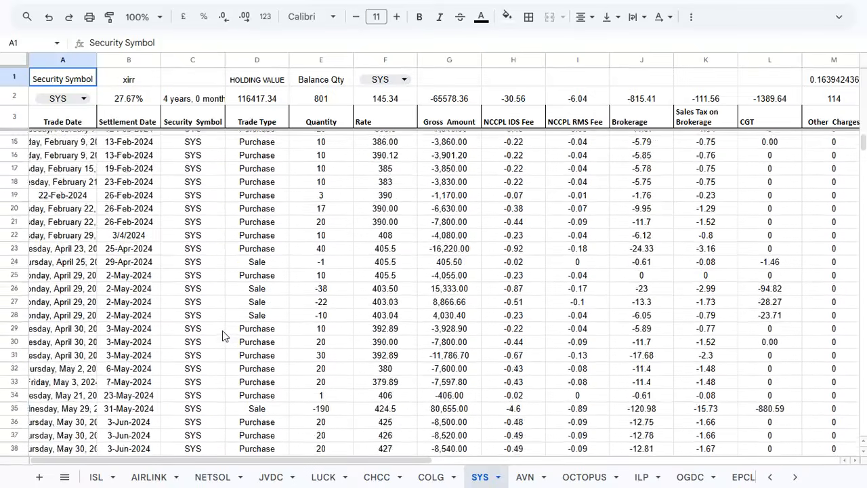
View the AVN and OCTOPUS sheets, and look over the ILP sheet's trade records and columns
{"action": "left_click", "coordinate": [525, 478]}
{"action": "left_click", "coordinate": [585, 477]}
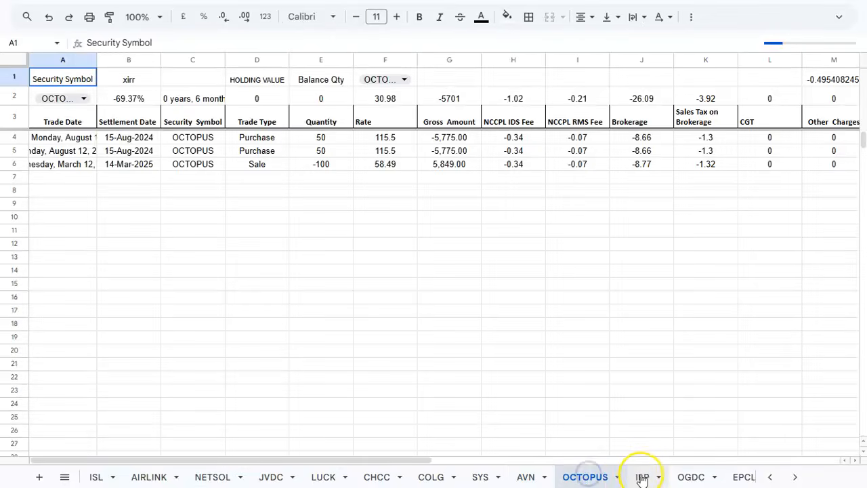
{"action": "left_click", "coordinate": [642, 478]}
{"action": "scroll", "coordinate": [456, 339], "scroll_direction": "down", "scroll_amount": 9}
{"action": "scroll", "coordinate": [456, 359], "scroll_direction": "up", "scroll_amount": 9}
{"action": "scroll", "coordinate": [454, 357], "scroll_direction": "right", "scroll_amount": 4}
{"action": "scroll", "coordinate": [454, 357], "scroll_direction": "left", "scroll_amount": 4}
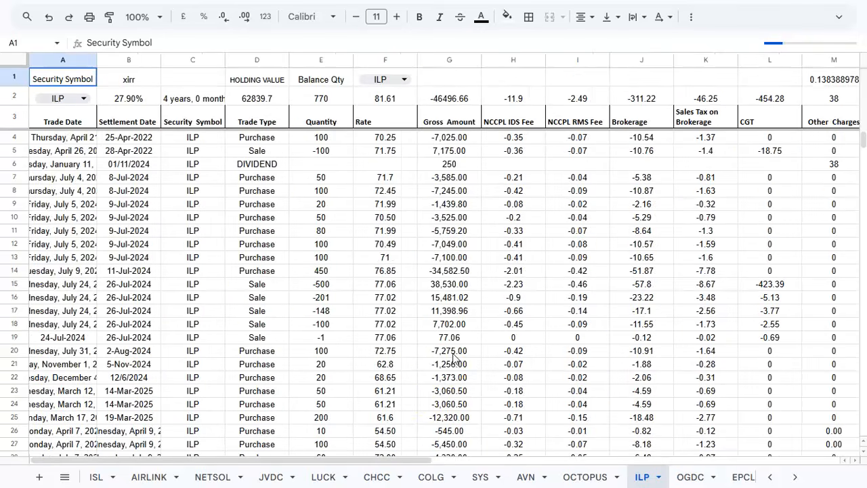
{"action": "scroll", "coordinate": [354, 481], "scroll_direction": "up", "scroll_amount": 3}
{"action": "scroll", "coordinate": [354, 482], "scroll_direction": "up", "scroll_amount": 6}
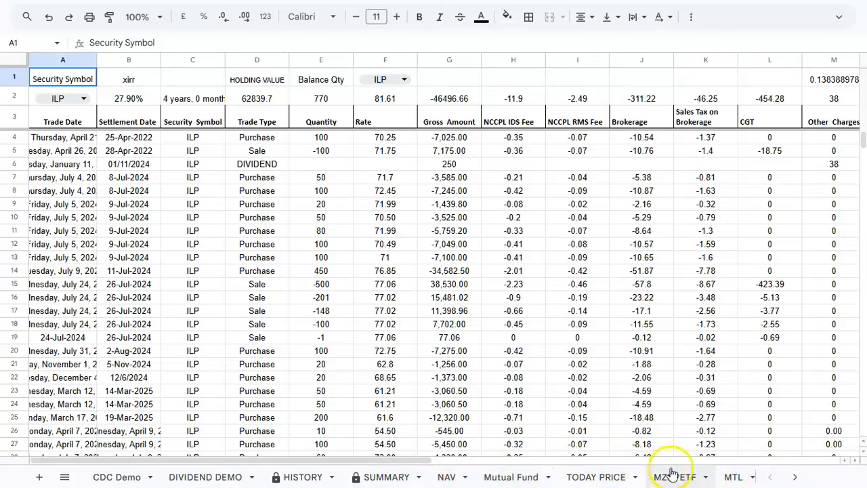
View the HISTORY, CDC Demo and DIVIDEND DEMO sheets in turn
{"action": "left_click", "coordinate": [296, 477]}
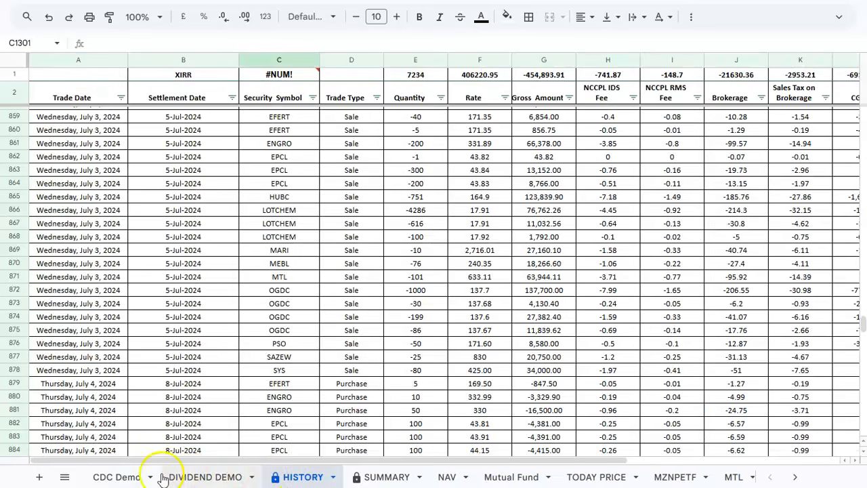
{"action": "left_click", "coordinate": [124, 478]}
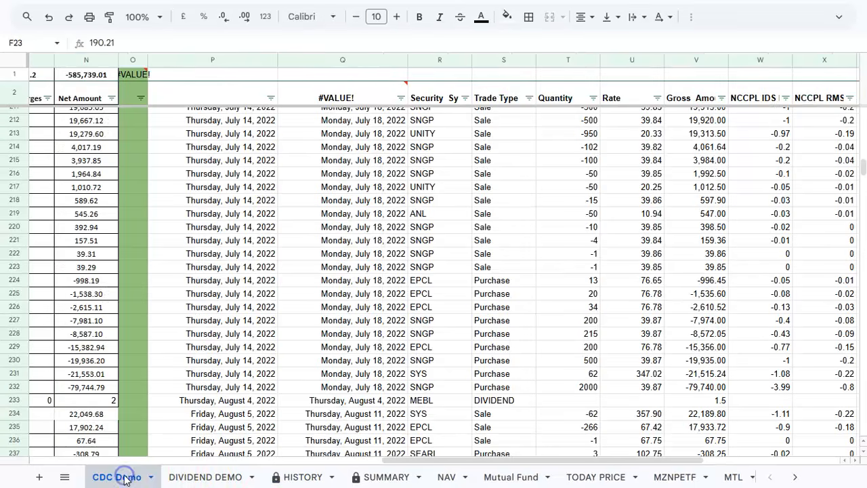
{"action": "left_click", "coordinate": [203, 478]}
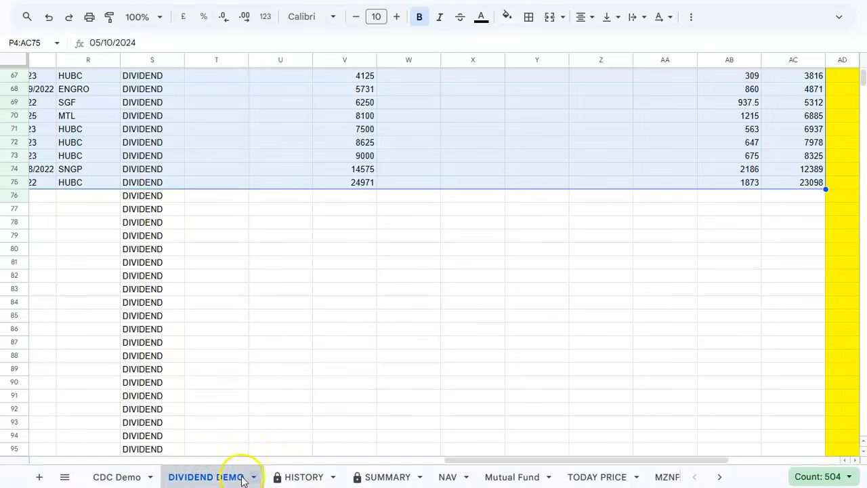
Enter BOP as the security symbol in C1301, the first empty row of the HISTORY sheet
{"action": "left_click", "coordinate": [290, 478]}
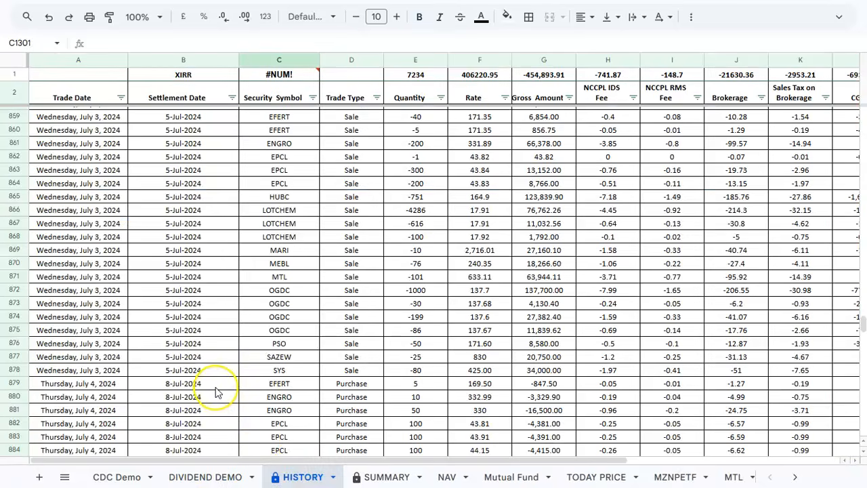
{"action": "scroll", "coordinate": [215, 391], "scroll_direction": "down", "scroll_amount": 8}
{"action": "scroll", "coordinate": [216, 391], "scroll_direction": "down", "scroll_amount": 20}
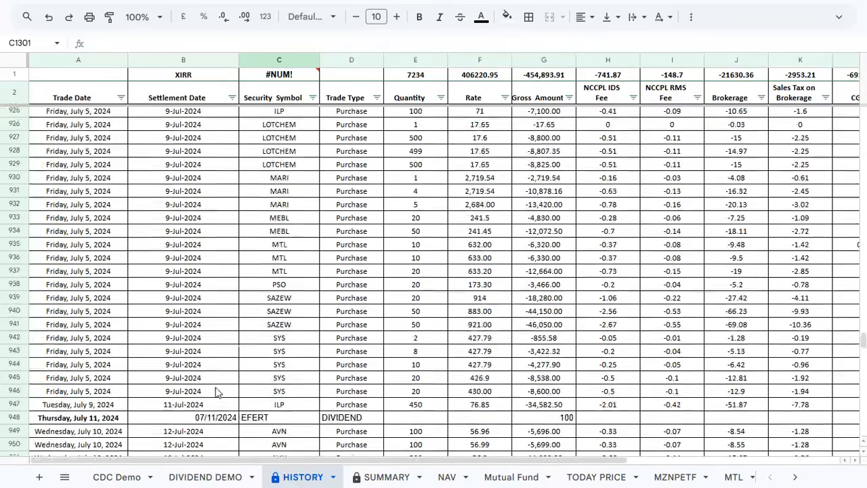
{"action": "scroll", "coordinate": [216, 390], "scroll_direction": "down", "scroll_amount": 20}
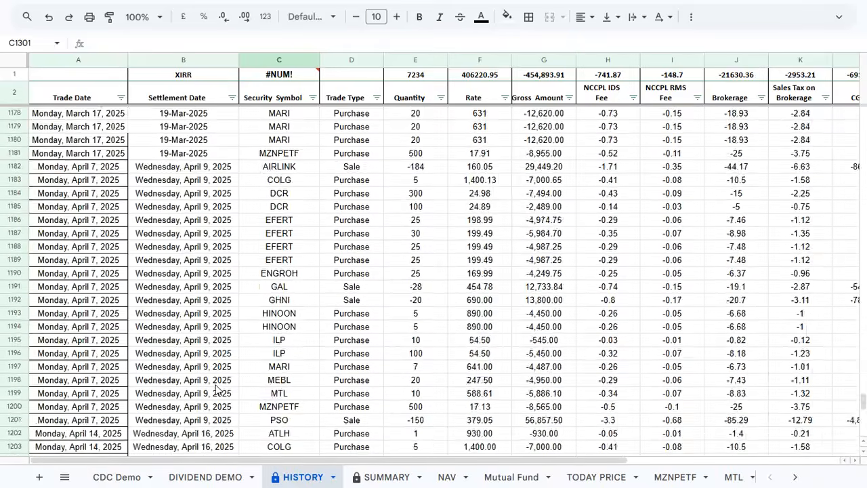
{"action": "left_click", "coordinate": [121, 426]}
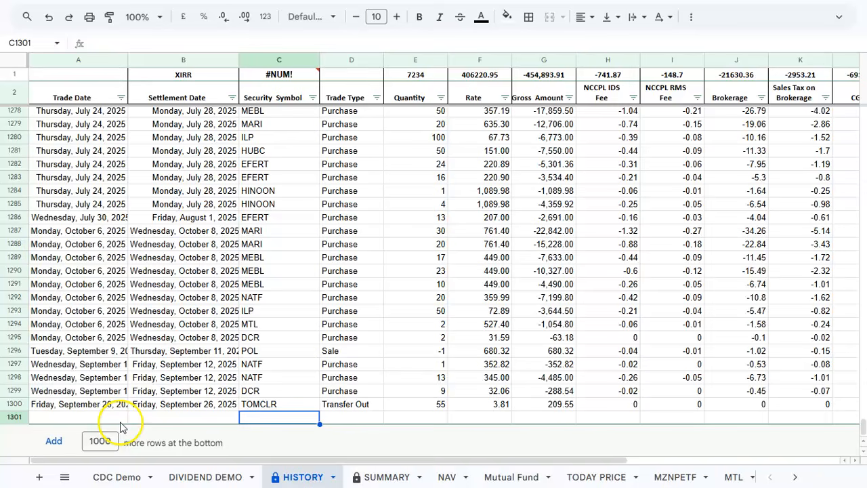
{"action": "left_click", "coordinate": [274, 421]}
{"action": "type", "text": "b"}
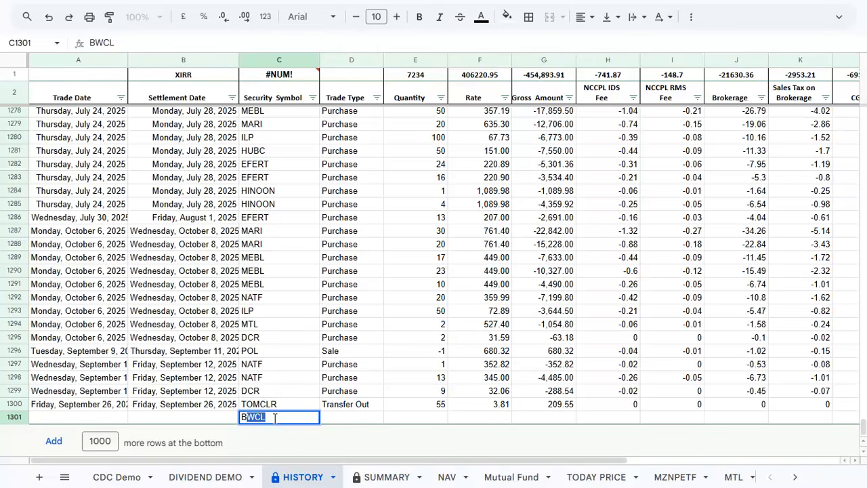
{"action": "type", "text": "OP"}
{"action": "left_click", "coordinate": [380, 379]}
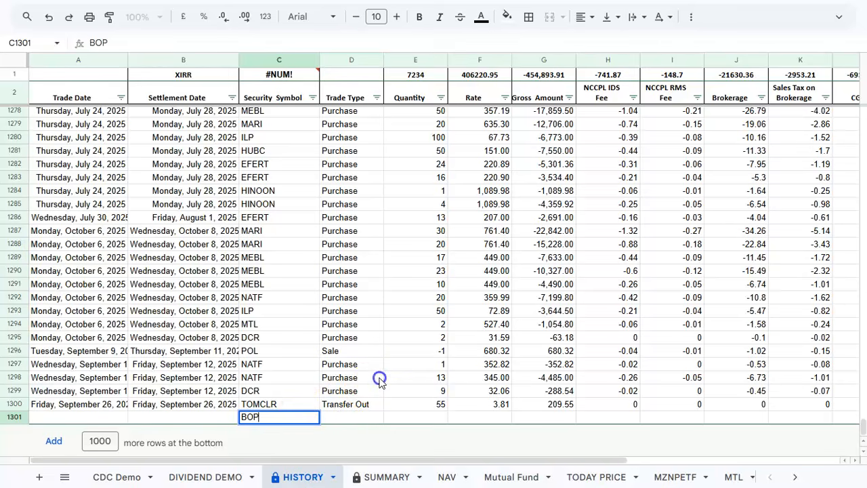
Look through the MTL, MARI and BWCL stock sheets and duplicate the MTL sheet
{"action": "scroll", "coordinate": [604, 476], "scroll_direction": "down", "scroll_amount": 5}
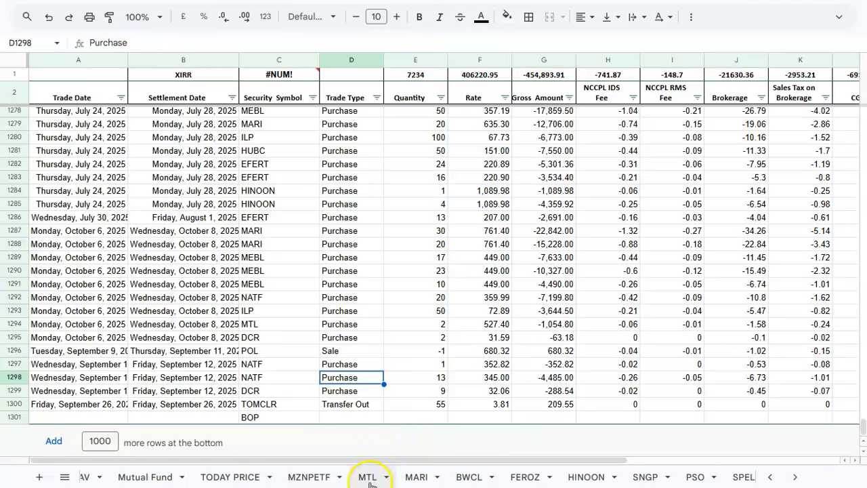
{"action": "left_click", "coordinate": [369, 479]}
{"action": "left_click", "coordinate": [415, 477]}
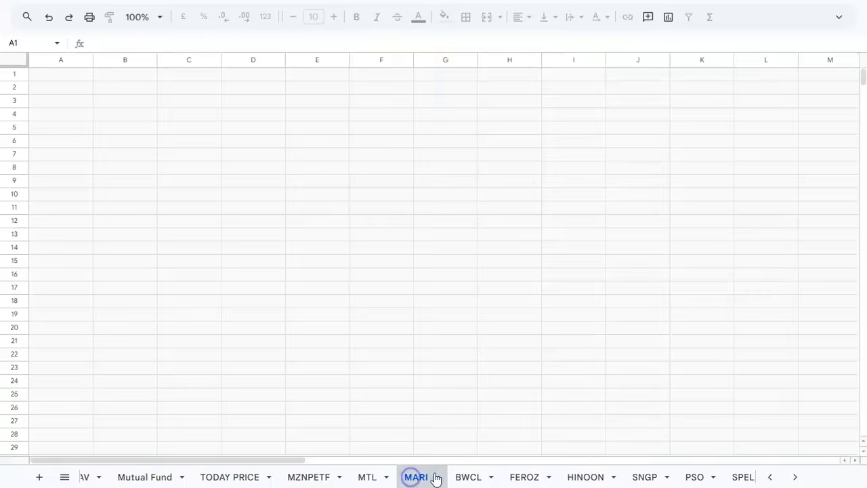
{"action": "left_click", "coordinate": [467, 477]}
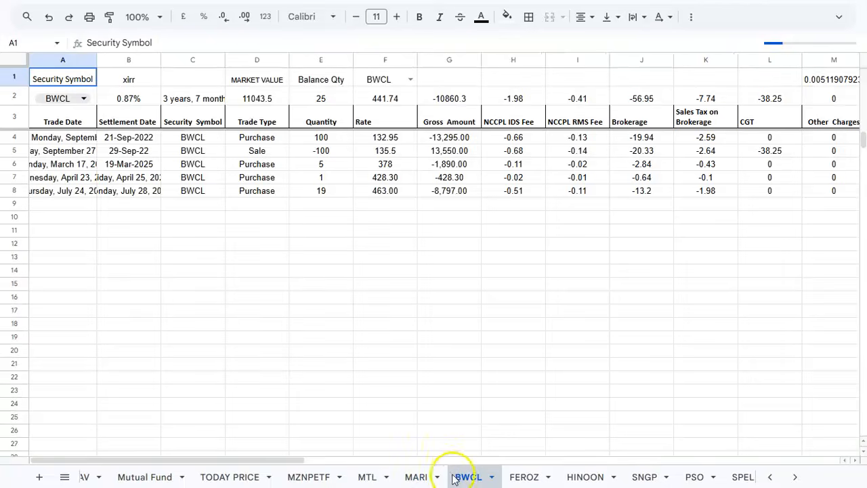
{"action": "left_click", "coordinate": [369, 477]}
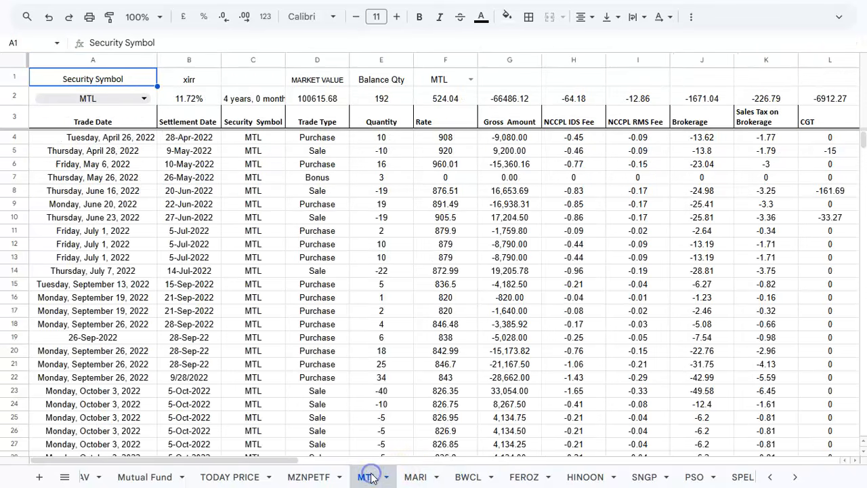
{"action": "right_click", "coordinate": [370, 478]}
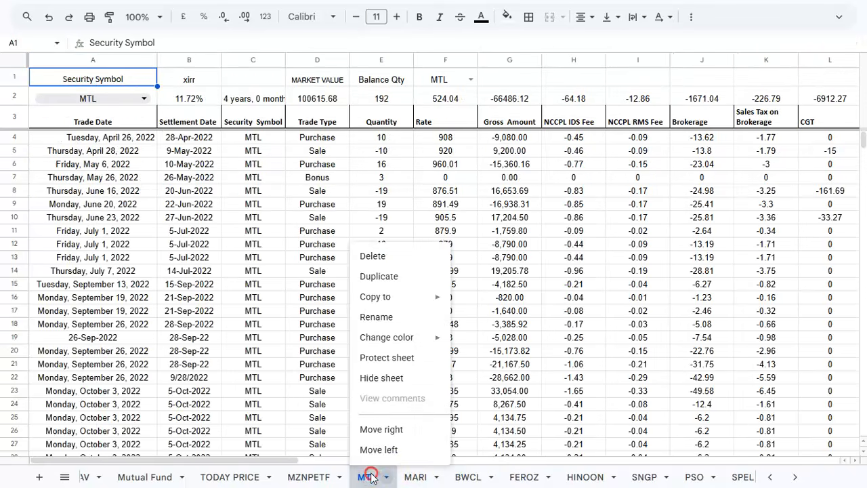
{"action": "left_click", "coordinate": [400, 280]}
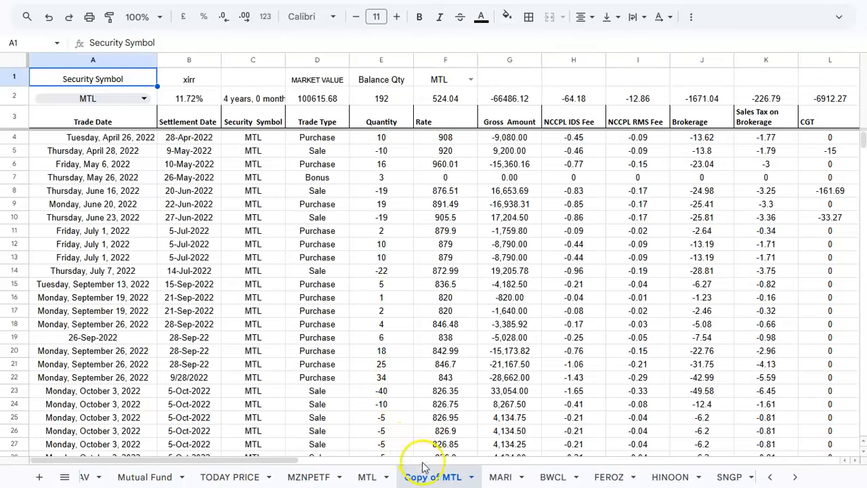
Rename the copy of the MTL sheet as BOP
{"action": "double_click", "coordinate": [436, 478]}
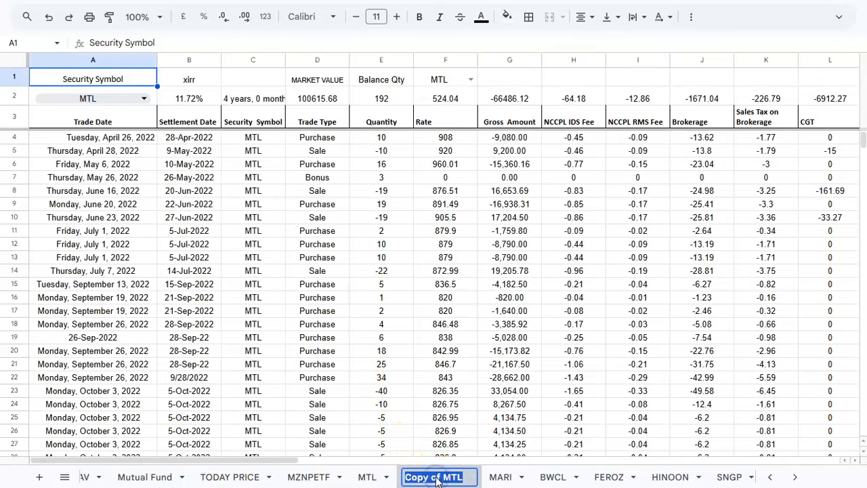
{"action": "type", "text": "B"}
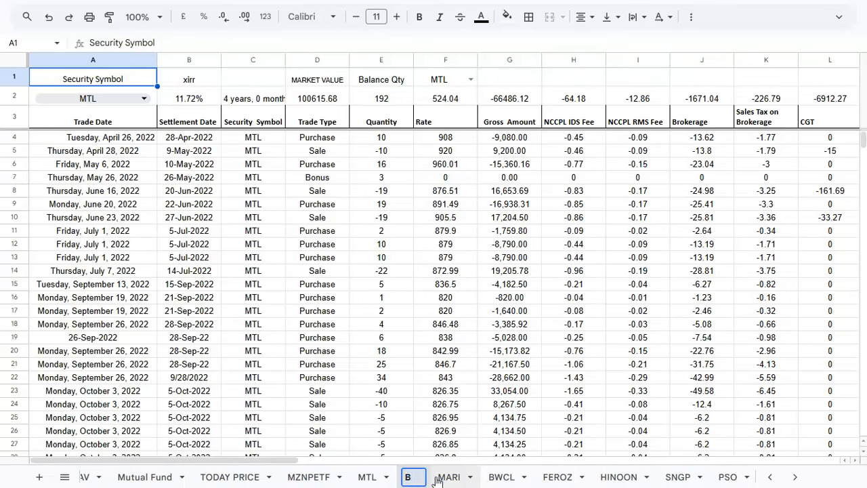
{"action": "type", "text": "OP"}
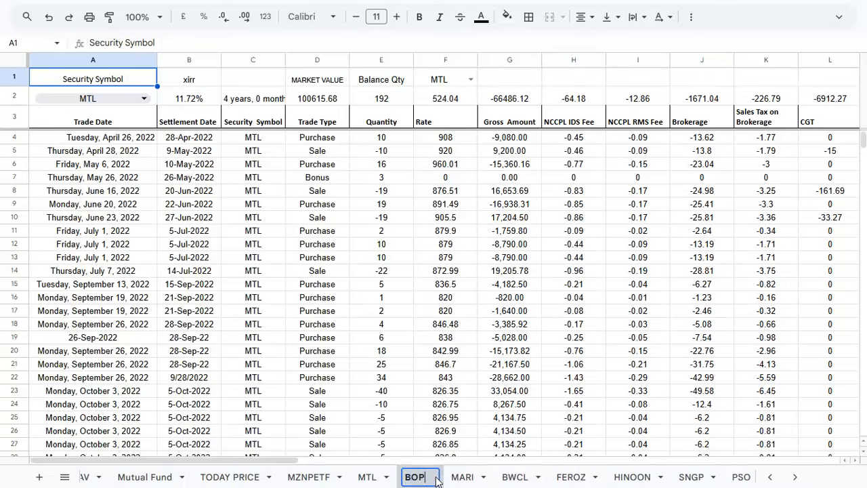
{"action": "left_click", "coordinate": [382, 404]}
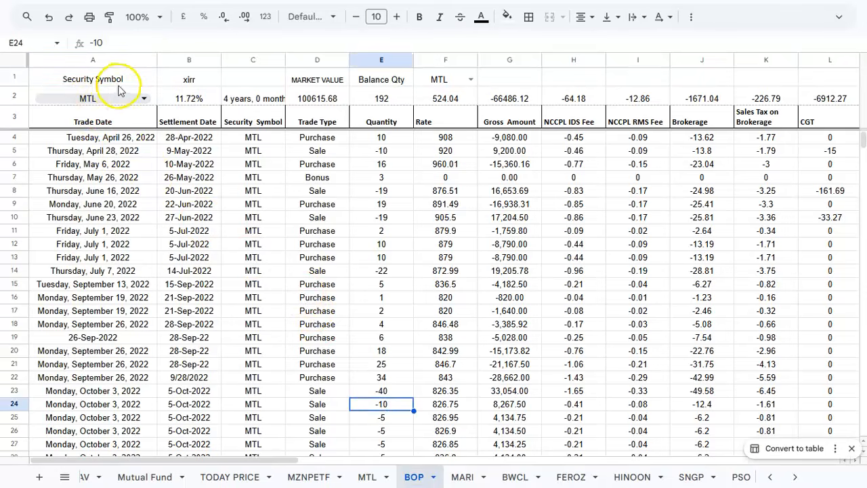
On the BOP sheet, set both the security symbol in A2 and the symbol above the rate in F1 to BOP
{"action": "left_click", "coordinate": [146, 100]}
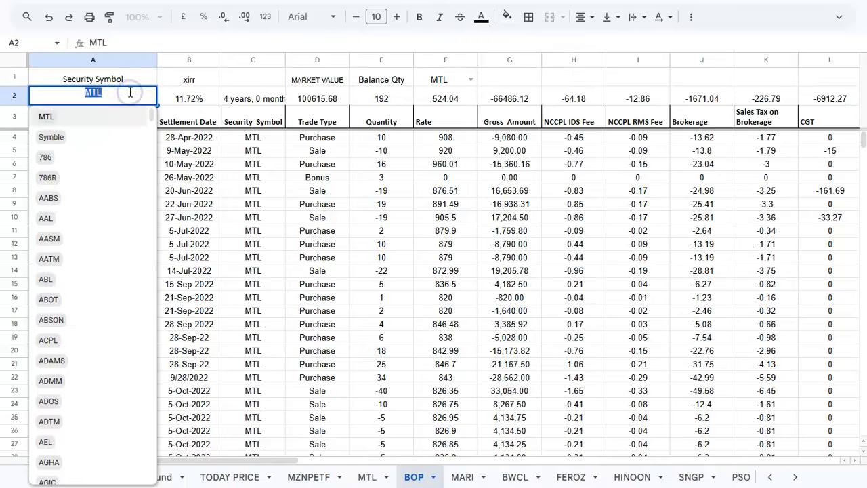
{"action": "type", "text": "bop"}
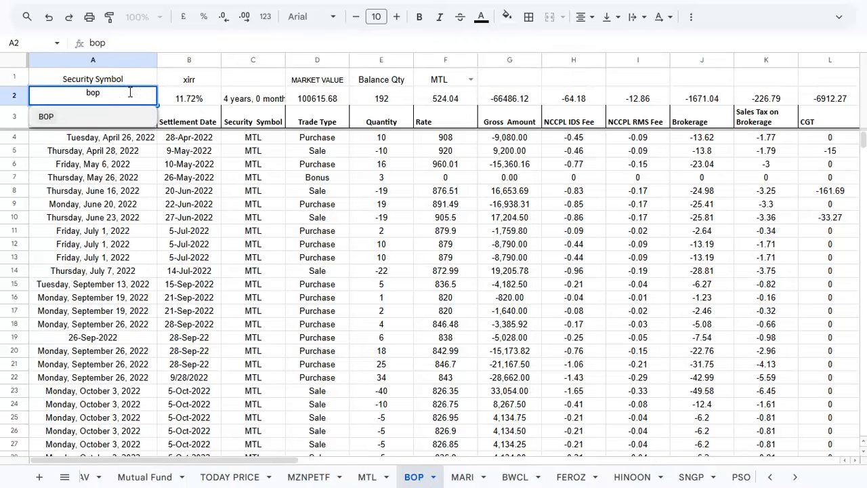
{"action": "left_click", "coordinate": [45, 117]}
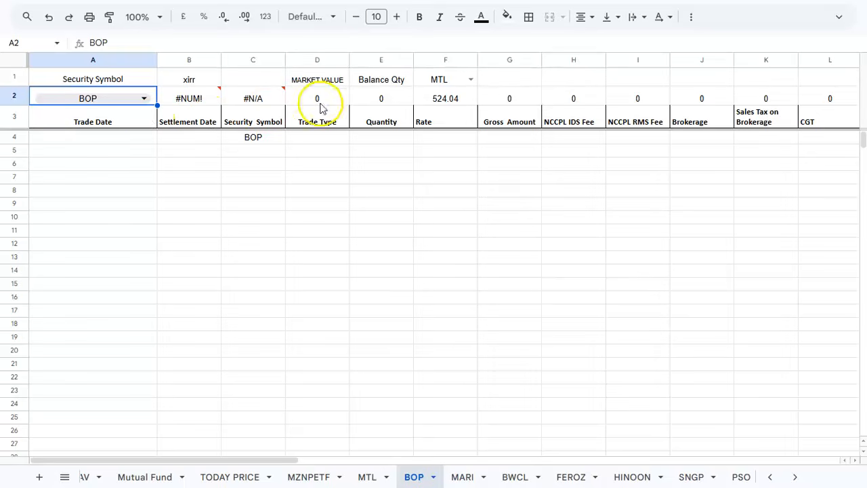
{"action": "left_click", "coordinate": [471, 81]}
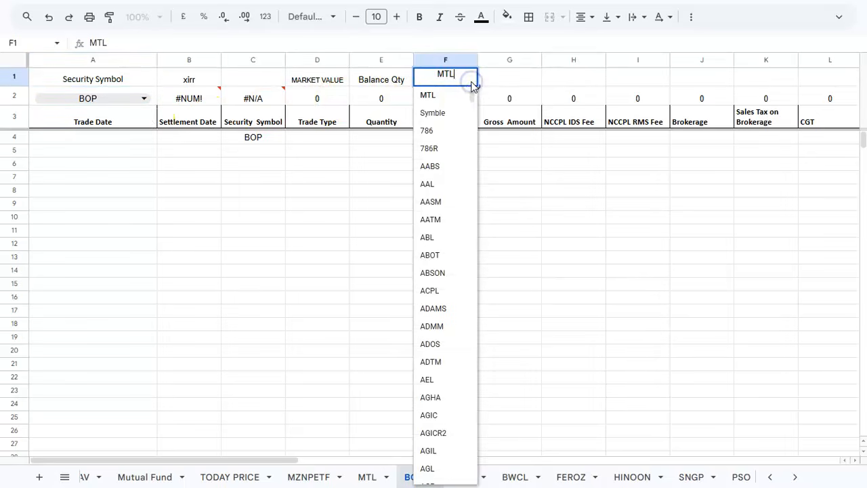
{"action": "double_click", "coordinate": [458, 77]}
{"action": "type", "text": "bop"}
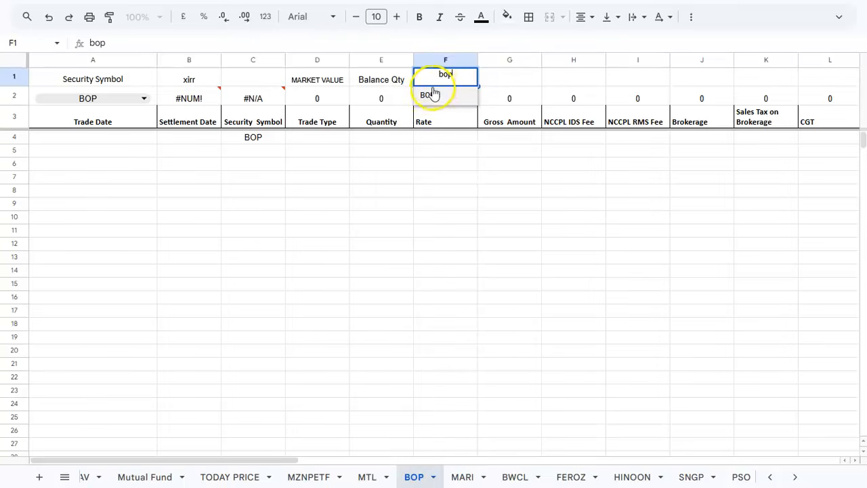
{"action": "left_click", "coordinate": [434, 94]}
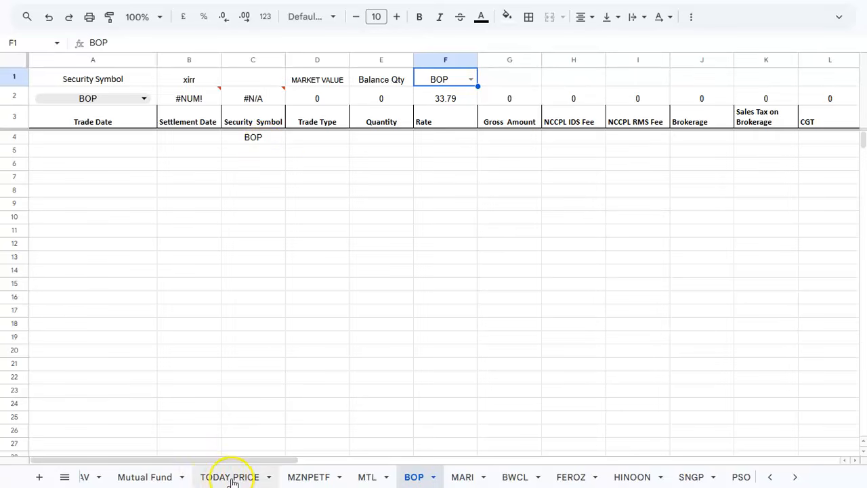
Enter a quantity of 10 for BOP in E1301 of the HISTORY sheet
{"action": "scroll", "coordinate": [232, 478], "scroll_direction": "up", "scroll_amount": 5}
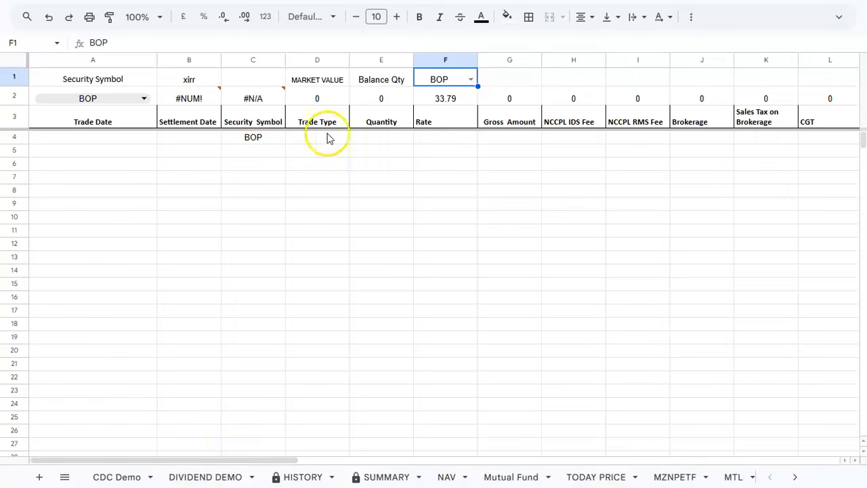
{"action": "left_click", "coordinate": [303, 477]}
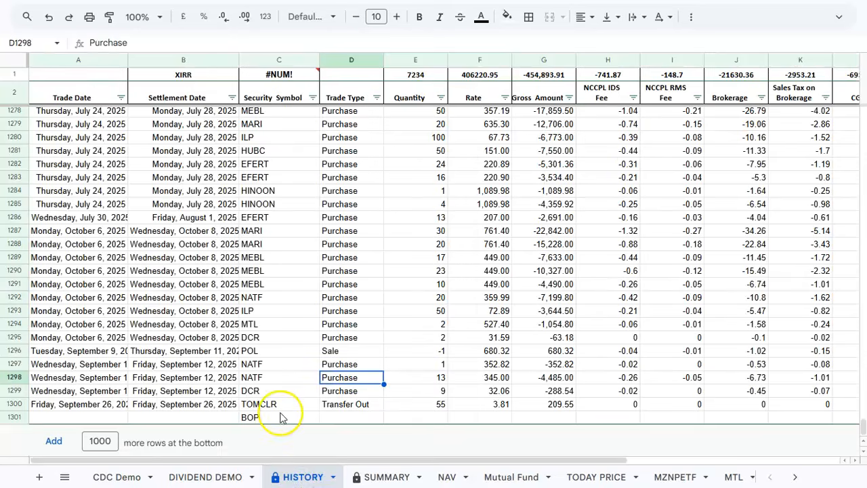
{"action": "left_click", "coordinate": [429, 417]}
{"action": "type", "text": "10"}
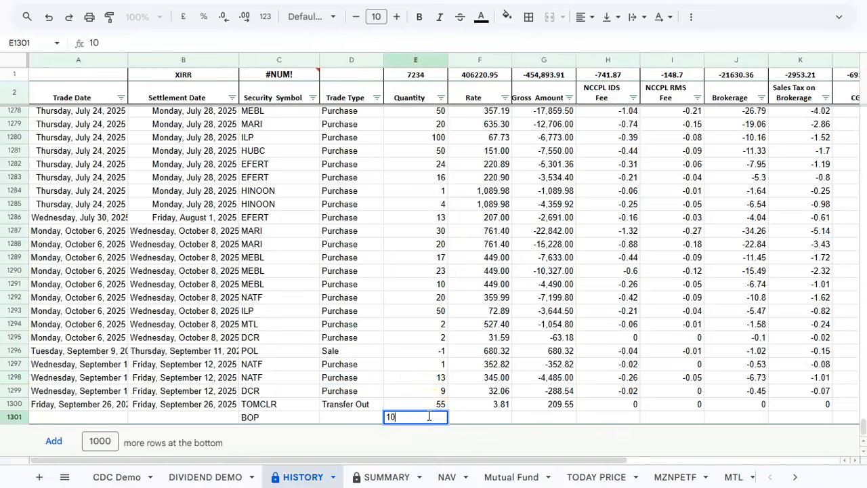
{"action": "left_click", "coordinate": [500, 419]}
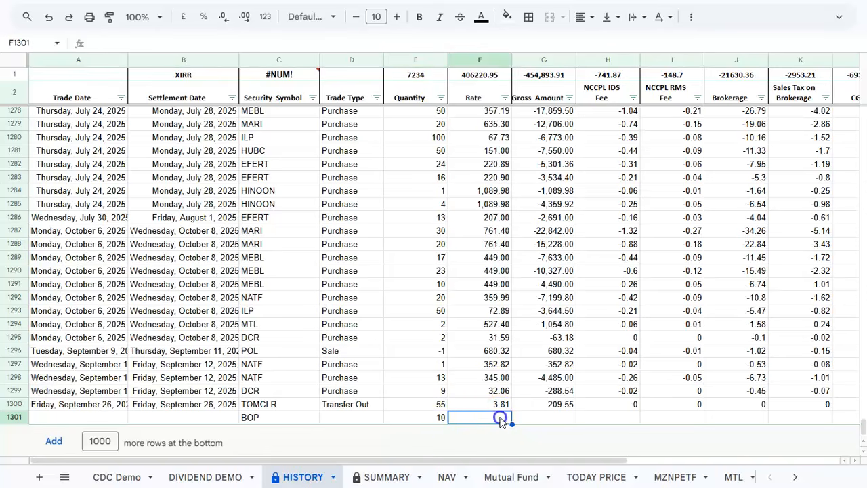
{"action": "left_click", "coordinate": [442, 421]}
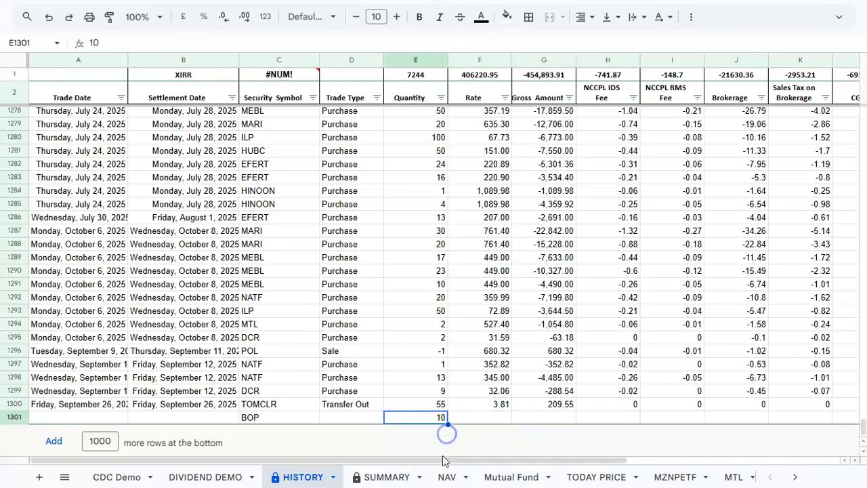
Open the BOP sheet and check its quantity, balance and market value against the HISTORY entry
{"action": "left_click", "coordinate": [795, 476]}
{"action": "left_click", "coordinate": [795, 477]}
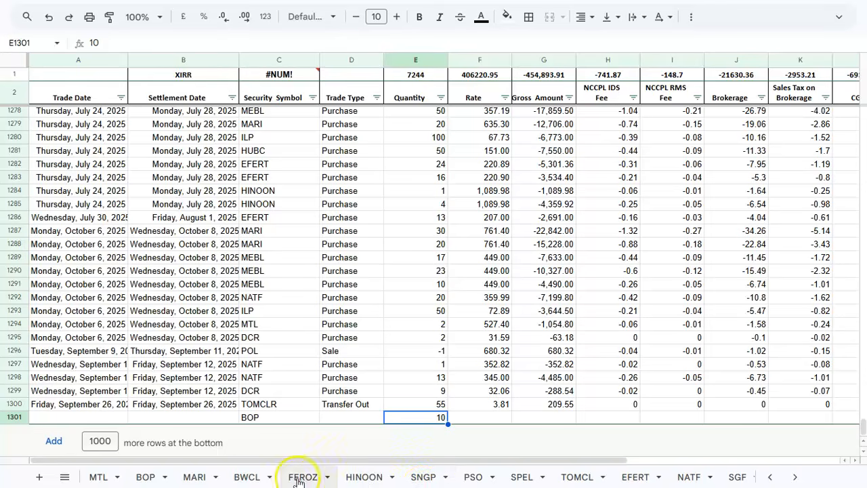
{"action": "left_click", "coordinate": [147, 477]}
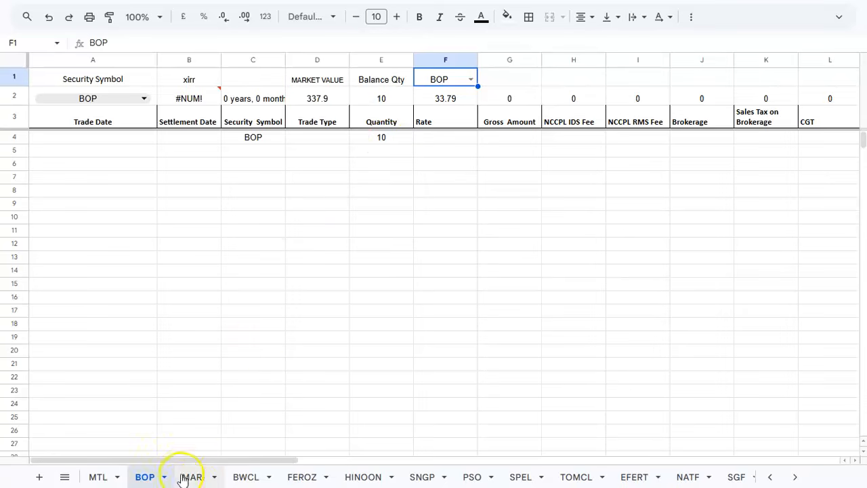
Add the ticker bop in A73, the first empty row of the SUMMARY sheet
{"action": "scroll", "coordinate": [203, 477], "scroll_direction": "left", "scroll_amount": 5}
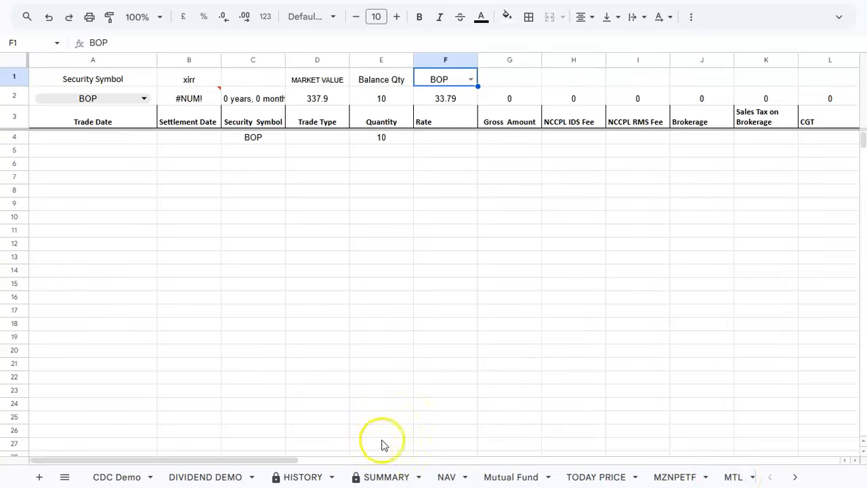
{"action": "left_click", "coordinate": [377, 478]}
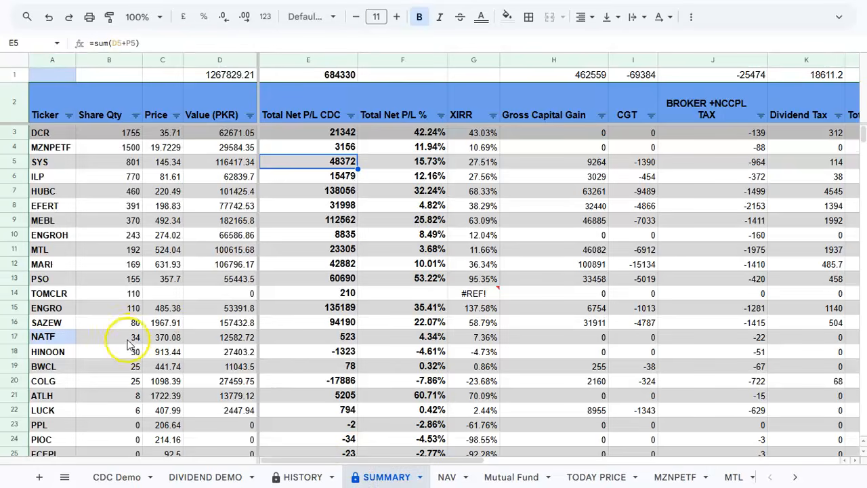
{"action": "scroll", "coordinate": [127, 339], "scroll_direction": "down", "scroll_amount": 5}
{"action": "scroll", "coordinate": [126, 339], "scroll_direction": "down", "scroll_amount": 6}
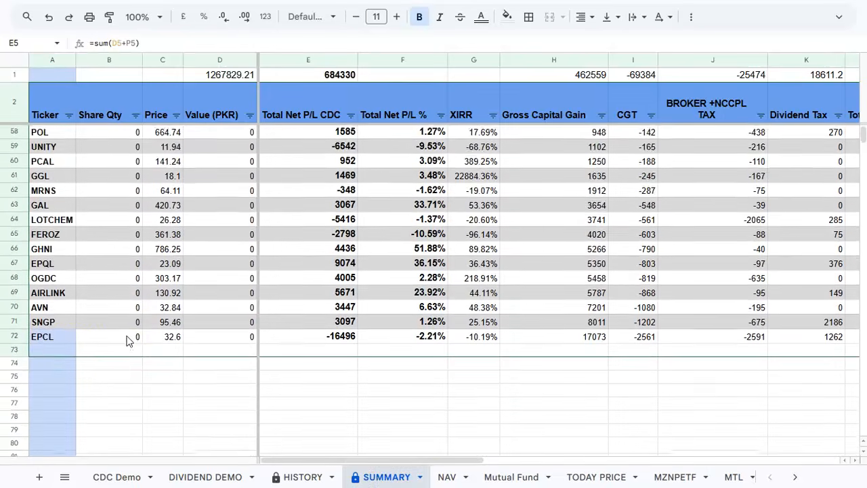
{"action": "left_click", "coordinate": [54, 320]}
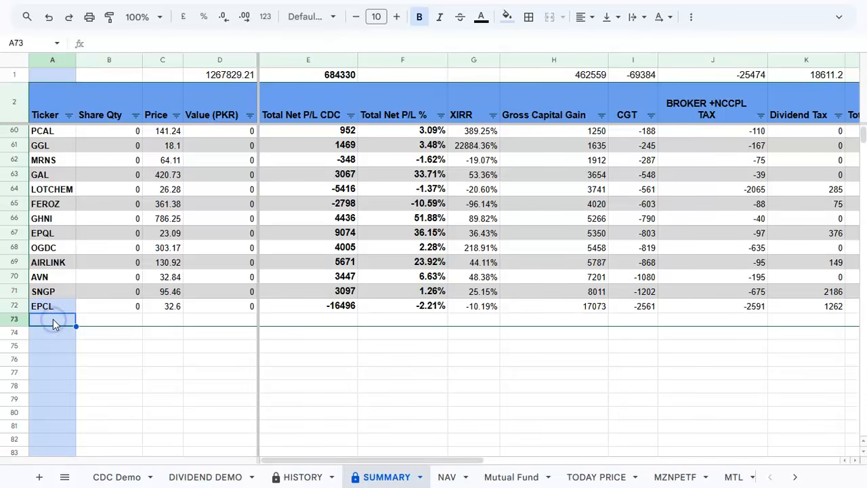
{"action": "type", "text": "bop"}
{"action": "key", "text": "Return"}
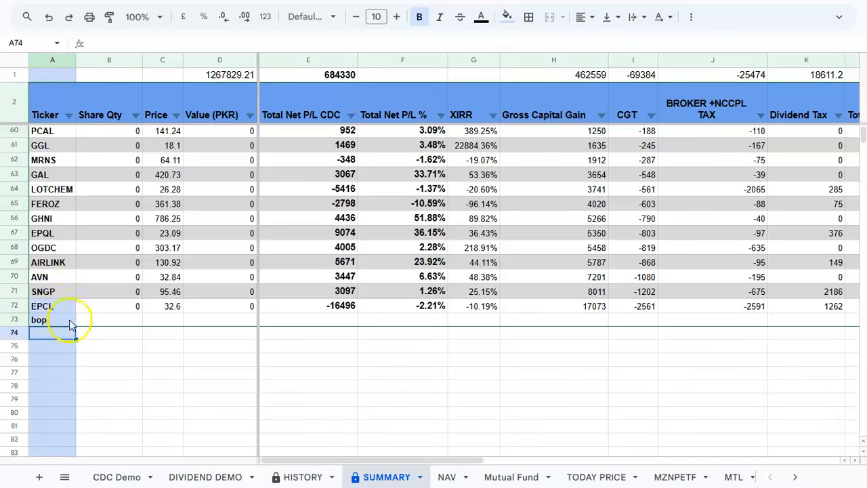
Copy the share quantity SUMIF formula from B72 down to B73 for bop and compare the two formulas
{"action": "left_click", "coordinate": [133, 309]}
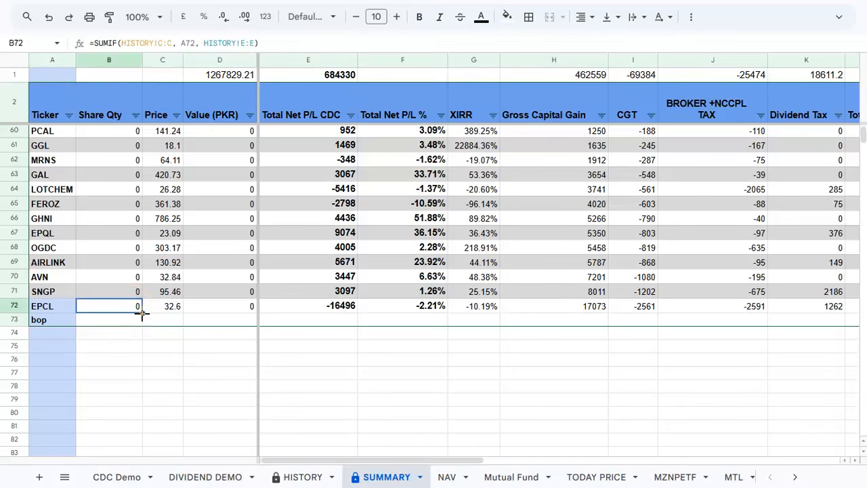
{"action": "left_click", "coordinate": [141, 319]}
{"action": "left_click_drag", "start_coordinate": [139, 327], "coordinate": [140, 326]}
{"action": "left_click", "coordinate": [125, 349]}
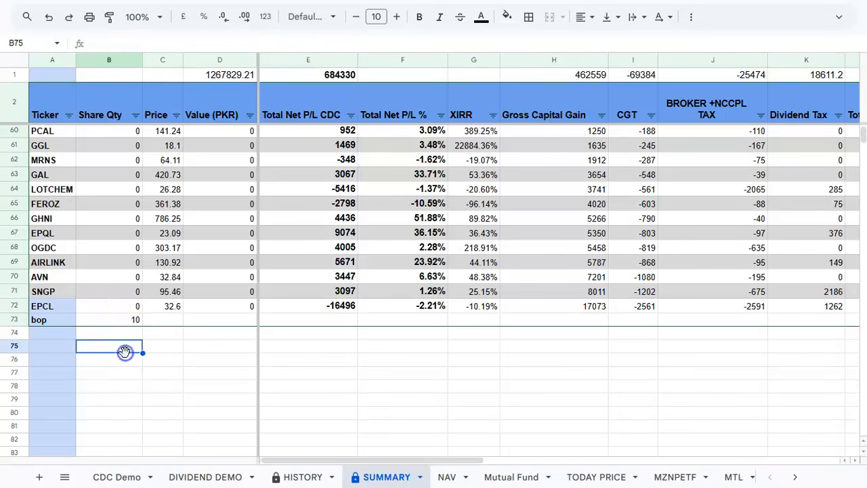
{"action": "left_click", "coordinate": [121, 306]}
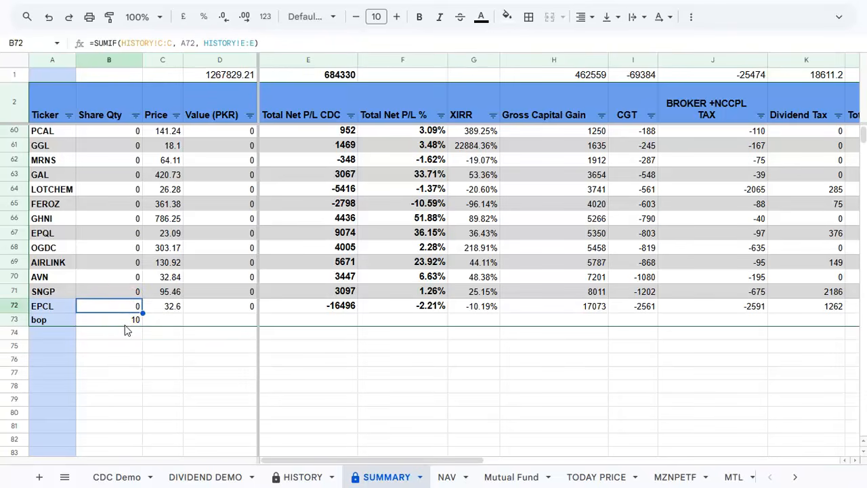
{"action": "left_click", "coordinate": [125, 324]}
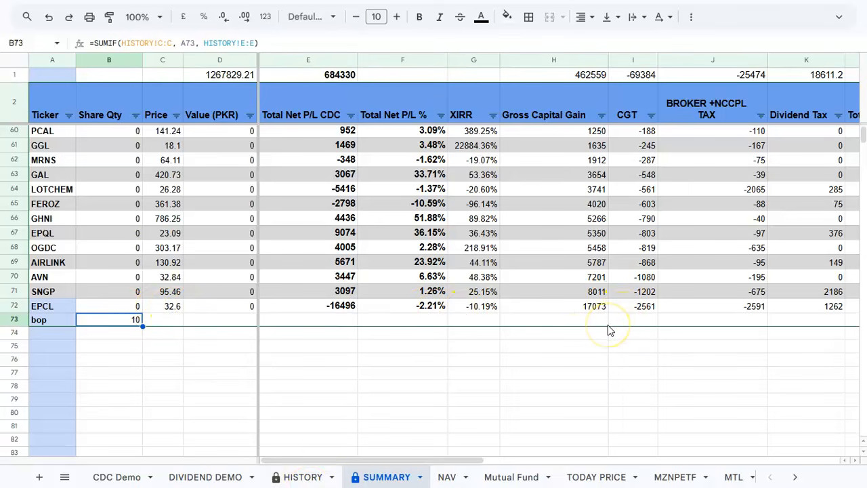
Look across the SUMMARY sheet's columns, the stock sheet names and the ticker rows back up to the first one
{"action": "scroll", "coordinate": [608, 326], "scroll_direction": "right", "scroll_amount": 10}
{"action": "scroll", "coordinate": [608, 330], "scroll_direction": "right", "scroll_amount": 3}
{"action": "scroll", "coordinate": [607, 330], "scroll_direction": "left", "scroll_amount": 12}
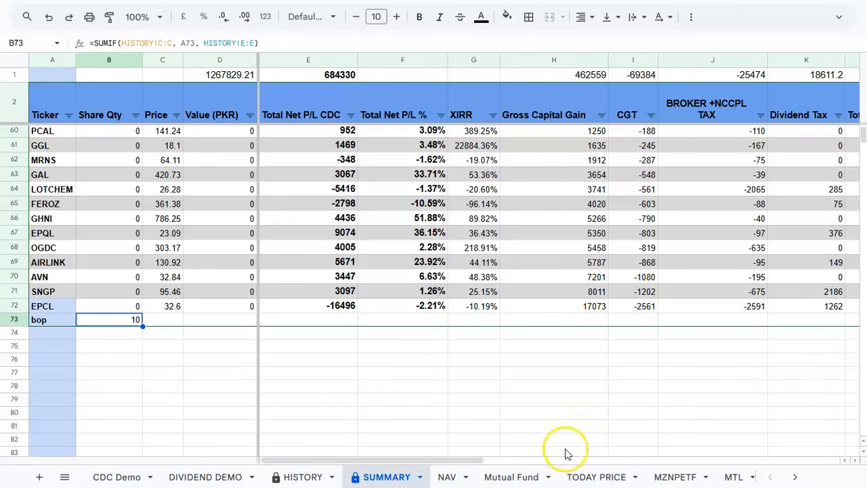
{"action": "scroll", "coordinate": [610, 478], "scroll_direction": "right", "scroll_amount": 5}
{"action": "scroll", "coordinate": [603, 478], "scroll_direction": "left", "scroll_amount": 5}
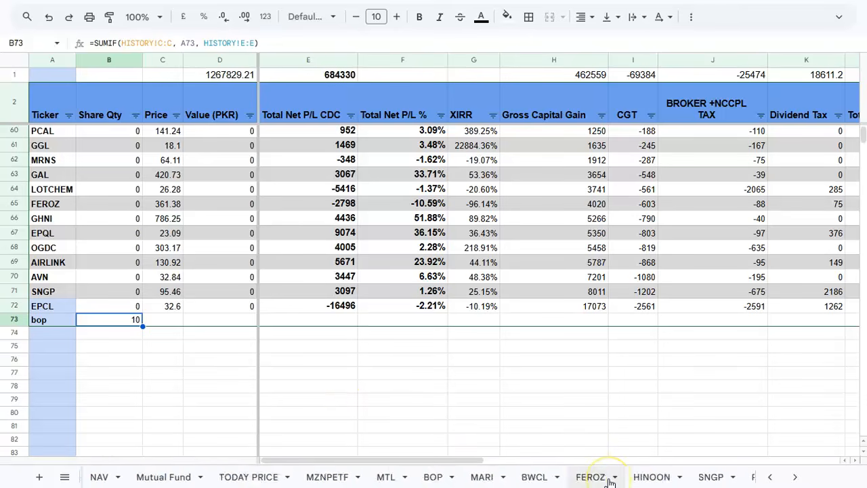
{"action": "scroll", "coordinate": [252, 342], "scroll_direction": "up", "scroll_amount": 15}
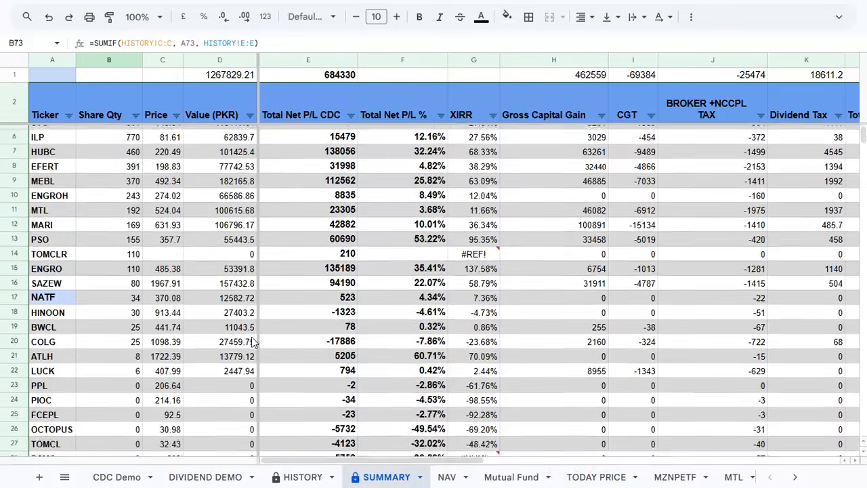
{"action": "scroll", "coordinate": [252, 337], "scroll_direction": "down", "scroll_amount": 3}
{"action": "scroll", "coordinate": [251, 337], "scroll_direction": "up", "scroll_amount": 3}
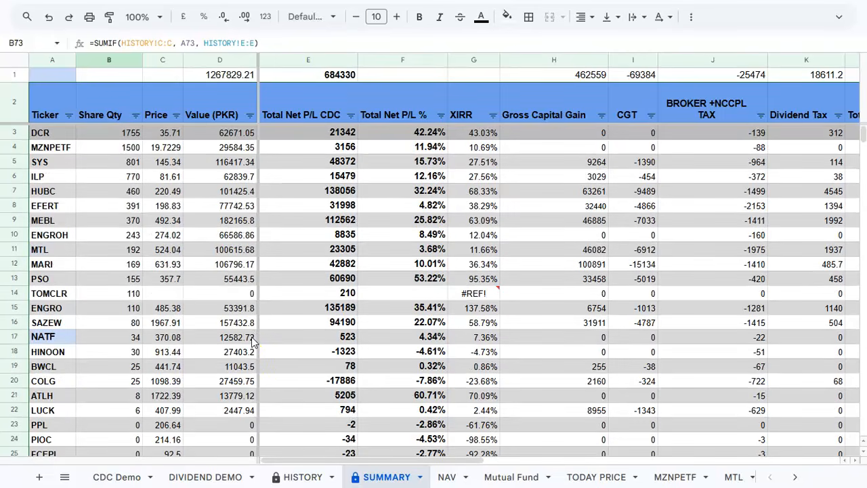
Revisit the HISTORY sheet and examine the original and converted trade columns on the CDC Demo sheet
{"action": "left_click", "coordinate": [303, 478]}
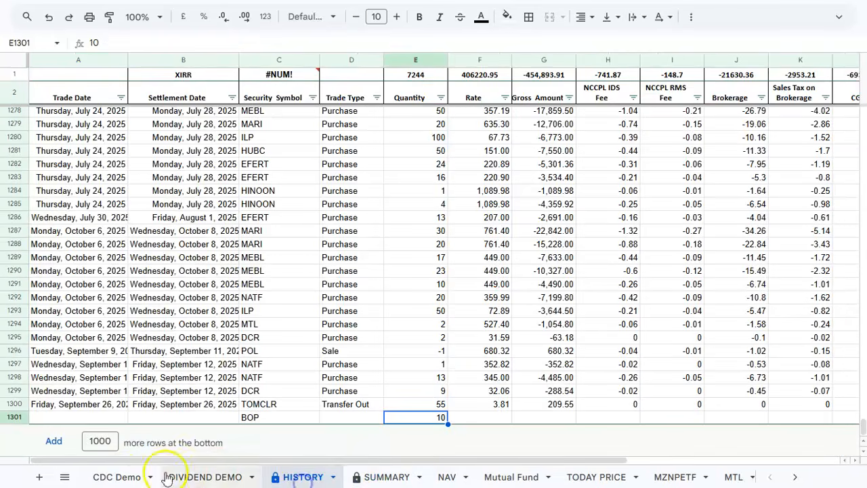
{"action": "left_click", "coordinate": [115, 478]}
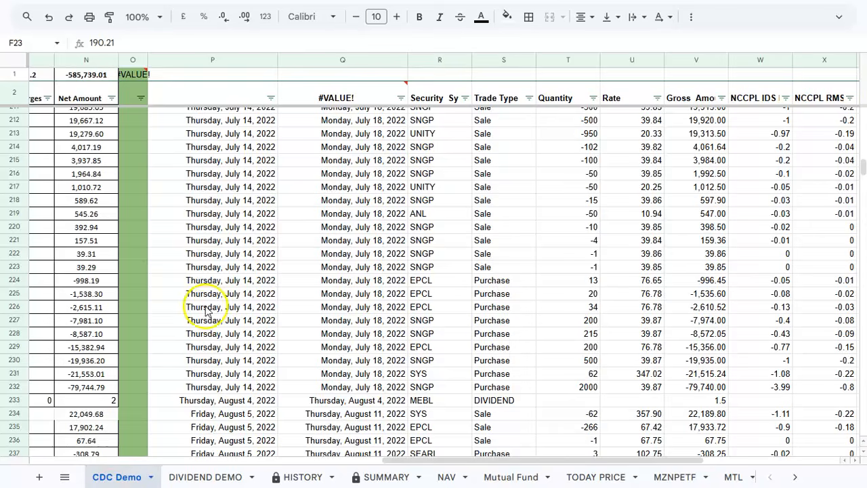
{"action": "scroll", "coordinate": [191, 335], "scroll_direction": "left", "scroll_amount": 10}
{"action": "scroll", "coordinate": [191, 335], "scroll_direction": "right", "scroll_amount": 10}
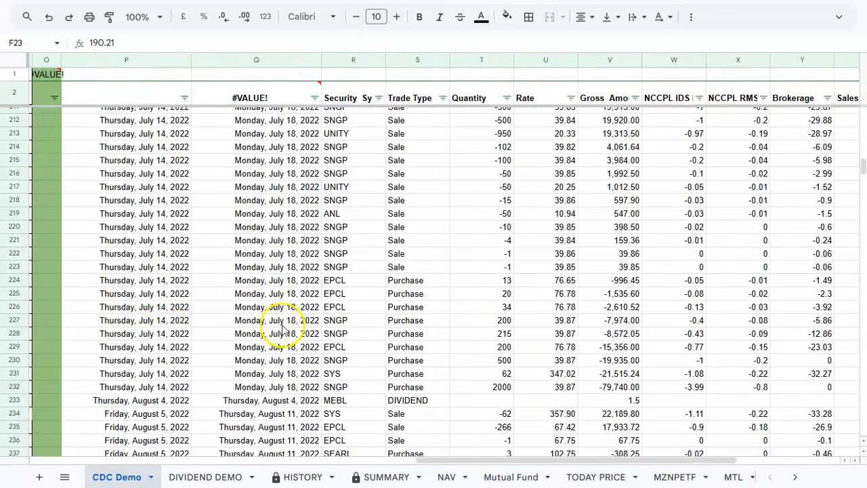
Examine the original and converted dividend records on the DIVIDEND DEMO sheet, and select the BOP row's trade date cell A1301 in HISTORY
{"action": "left_click", "coordinate": [303, 479]}
{"action": "left_click", "coordinate": [207, 477]}
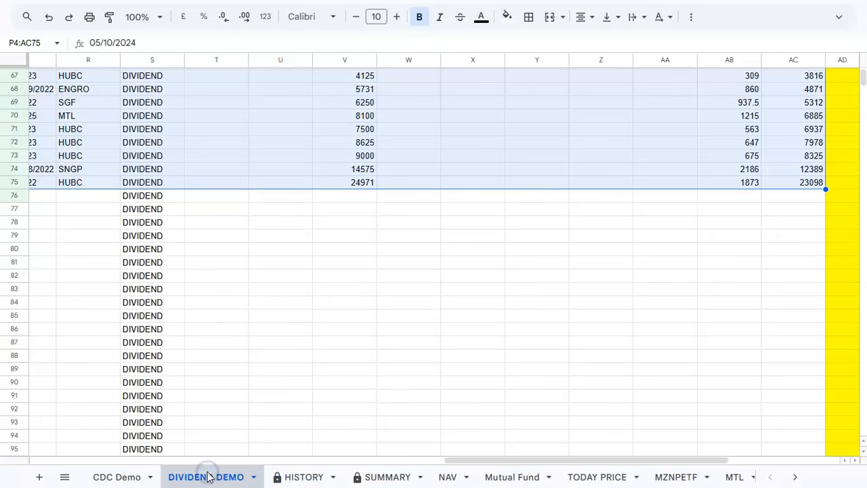
{"action": "scroll", "coordinate": [81, 264], "scroll_direction": "left", "scroll_amount": 10}
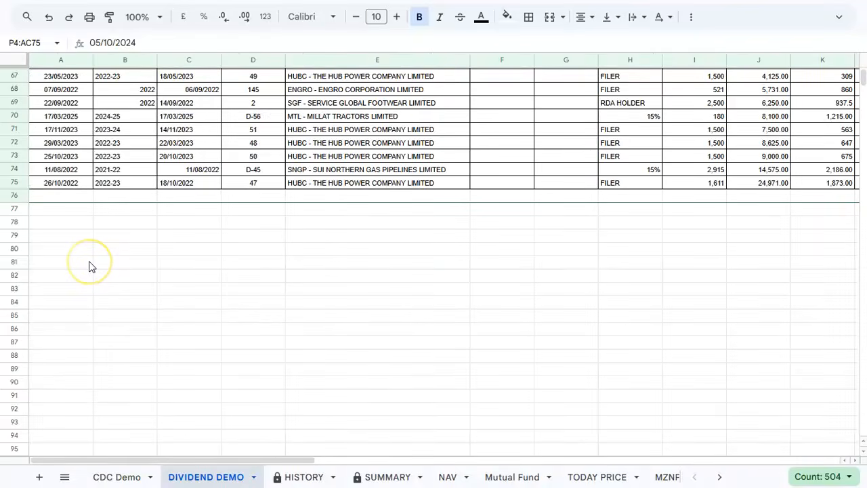
{"action": "scroll", "coordinate": [88, 264], "scroll_direction": "up", "scroll_amount": 15}
{"action": "scroll", "coordinate": [88, 265], "scroll_direction": "down", "scroll_amount": 12}
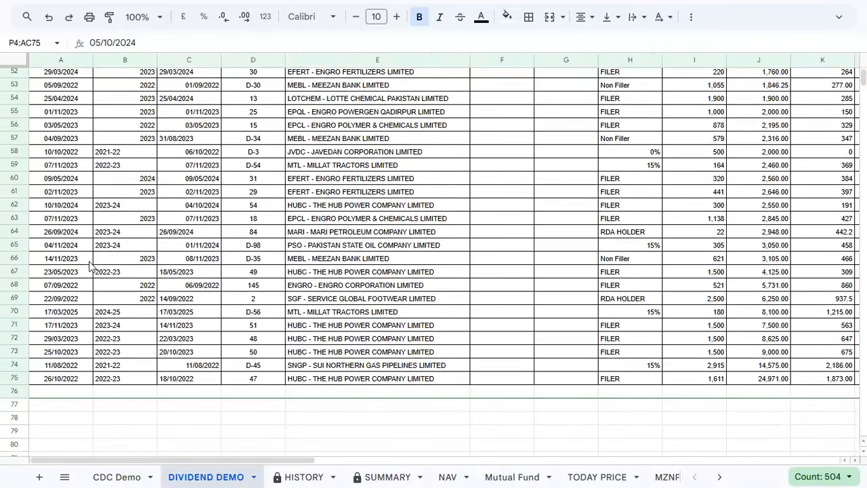
{"action": "scroll", "coordinate": [88, 264], "scroll_direction": "right", "scroll_amount": 8}
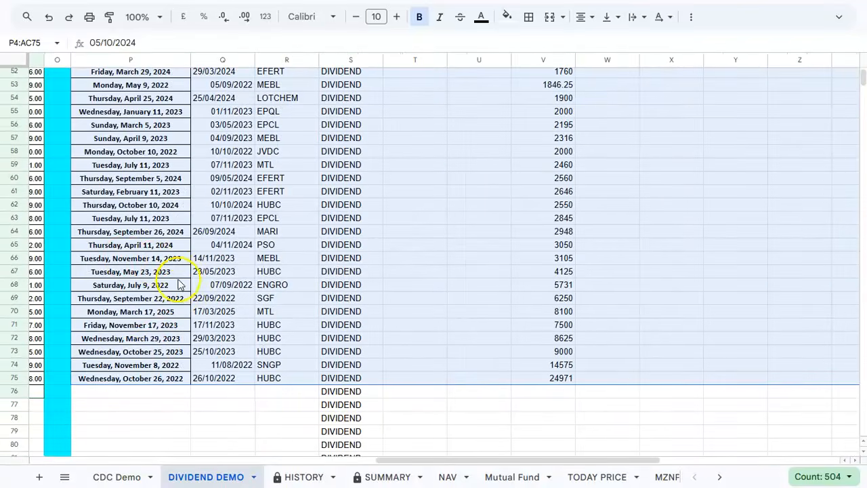
{"action": "left_click", "coordinate": [303, 479]}
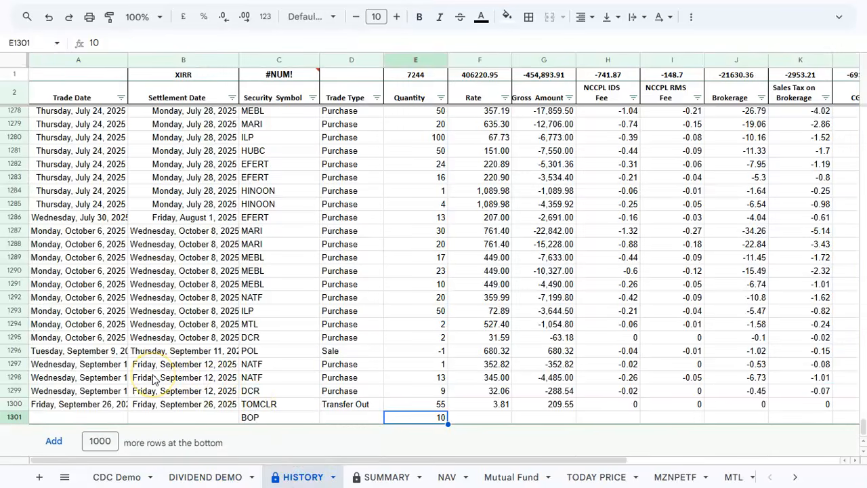
{"action": "left_click", "coordinate": [103, 418]}
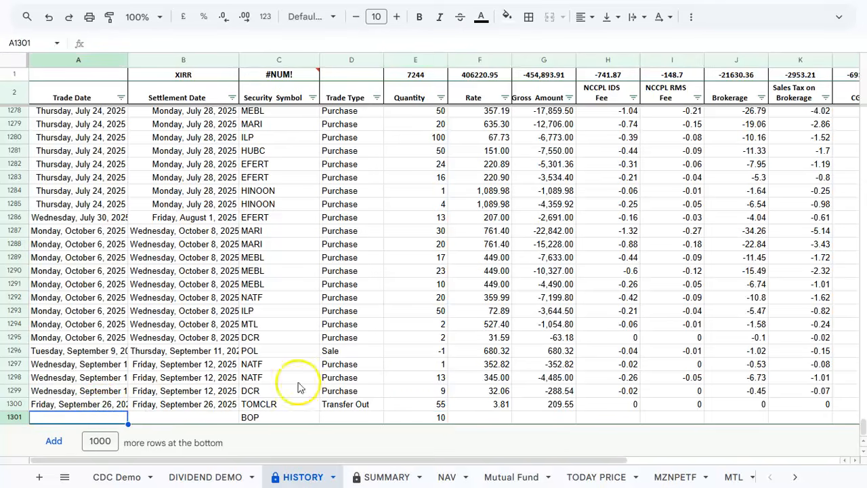
Review the SUMMARY sheet's totals row across the tax, capital gain, dividend, total gains and purchase columns
{"action": "left_click", "coordinate": [382, 479]}
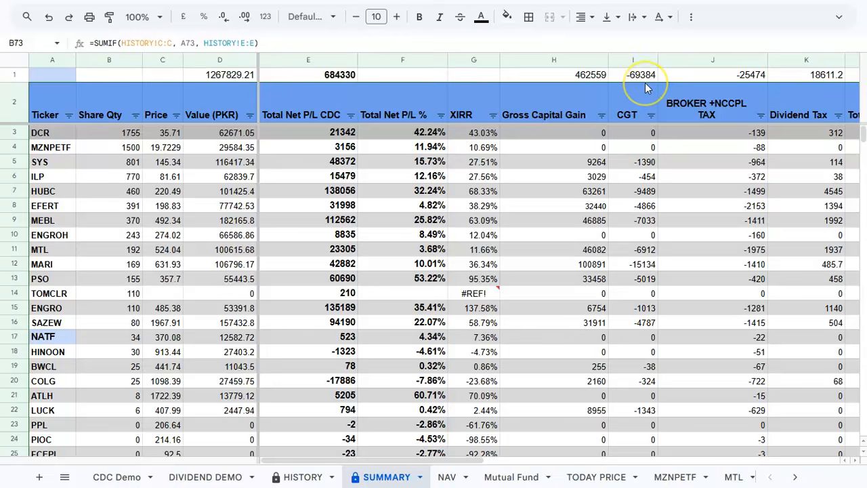
{"action": "scroll", "coordinate": [645, 82], "scroll_direction": "right", "scroll_amount": 2}
{"action": "scroll", "coordinate": [645, 83], "scroll_direction": "right", "scroll_amount": 3}
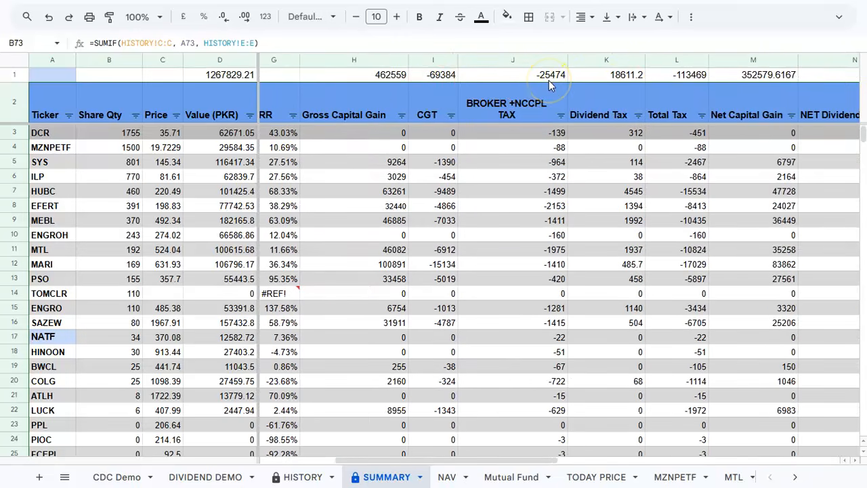
{"action": "scroll", "coordinate": [549, 80], "scroll_direction": "right", "scroll_amount": 3}
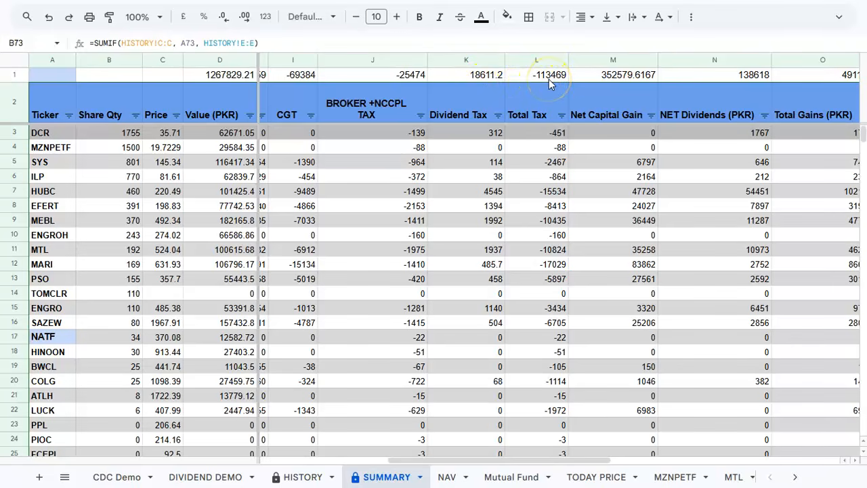
{"action": "scroll", "coordinate": [618, 96], "scroll_direction": "right", "scroll_amount": 5}
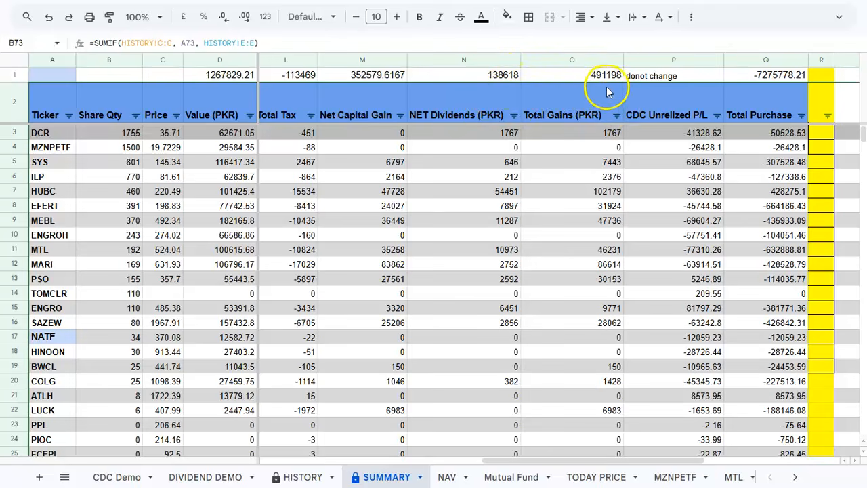
{"action": "scroll", "coordinate": [410, 224], "scroll_direction": "left", "scroll_amount": 8}
{"action": "scroll", "coordinate": [411, 225], "scroll_direction": "left", "scroll_amount": 2}
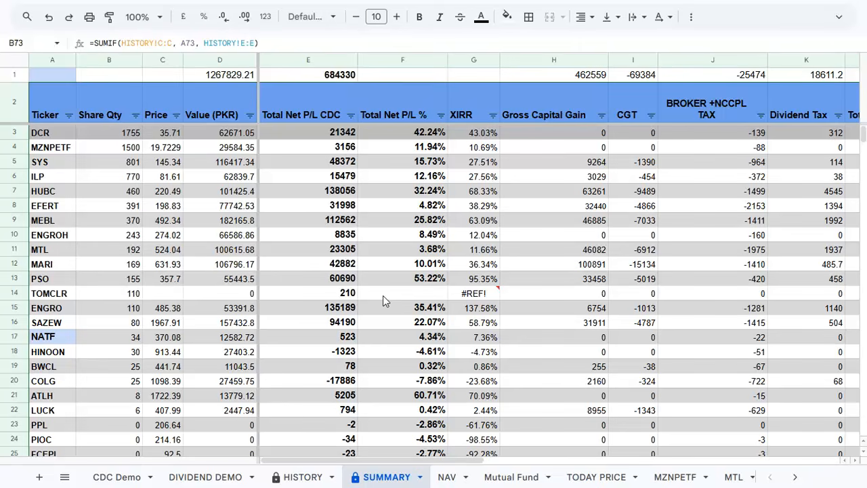
{"action": "scroll", "coordinate": [383, 301], "scroll_direction": "down", "scroll_amount": 3}
{"action": "scroll", "coordinate": [383, 301], "scroll_direction": "up", "scroll_amount": 3}
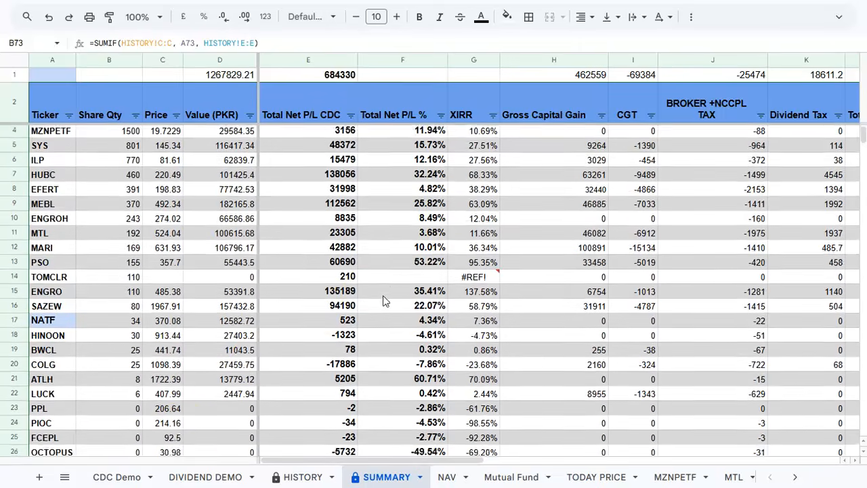